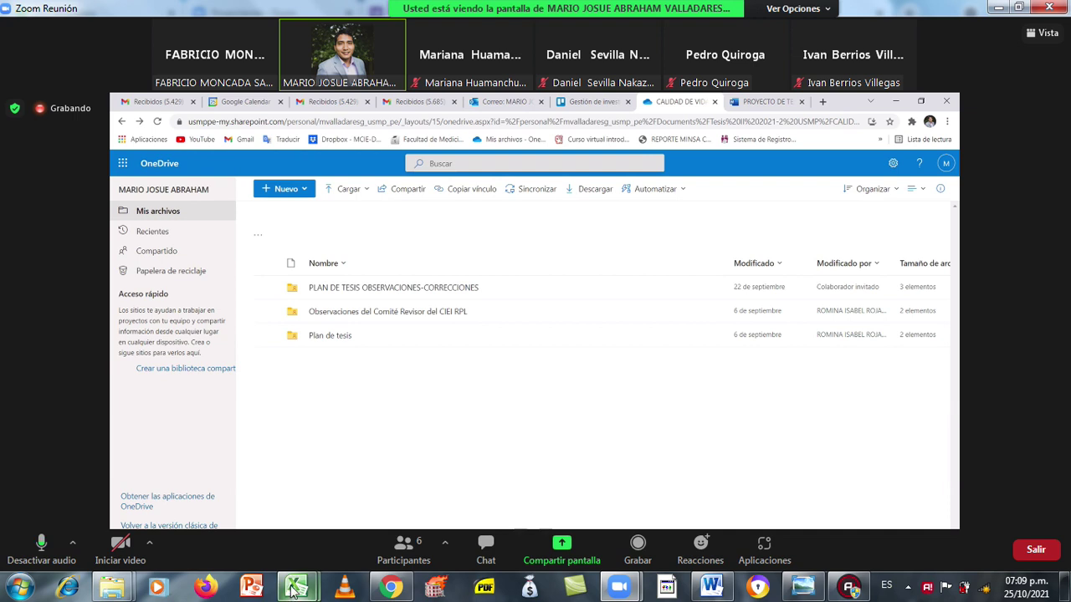
Step: Switch to Chrome, close the empty new tab and bring up the Formulario sin título editor
{"action": "mouse_move", "coordinate": [295, 586]}
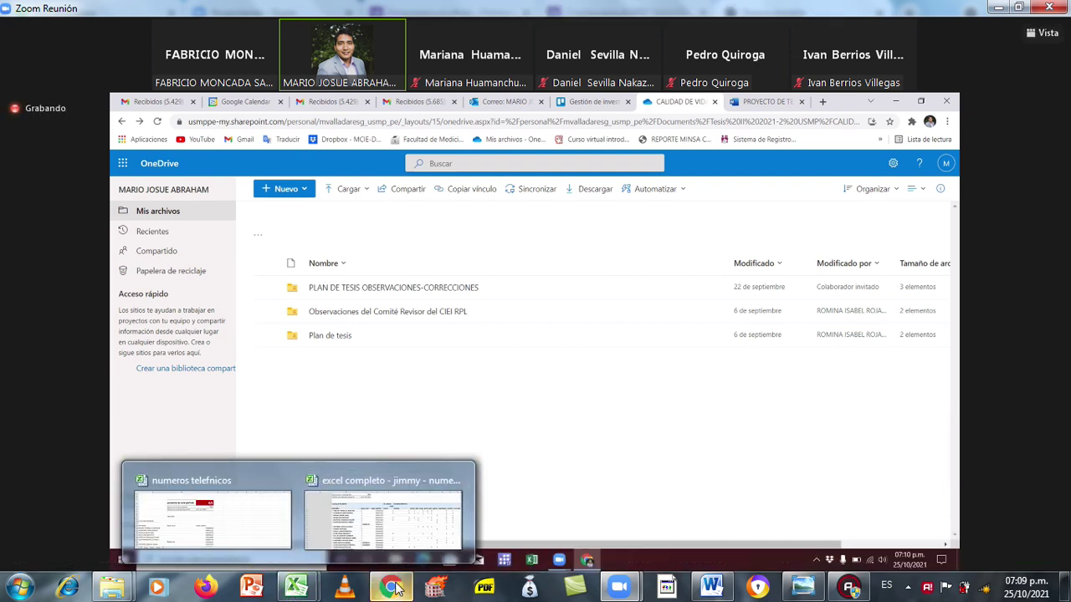
{"action": "mouse_move", "coordinate": [397, 588]}
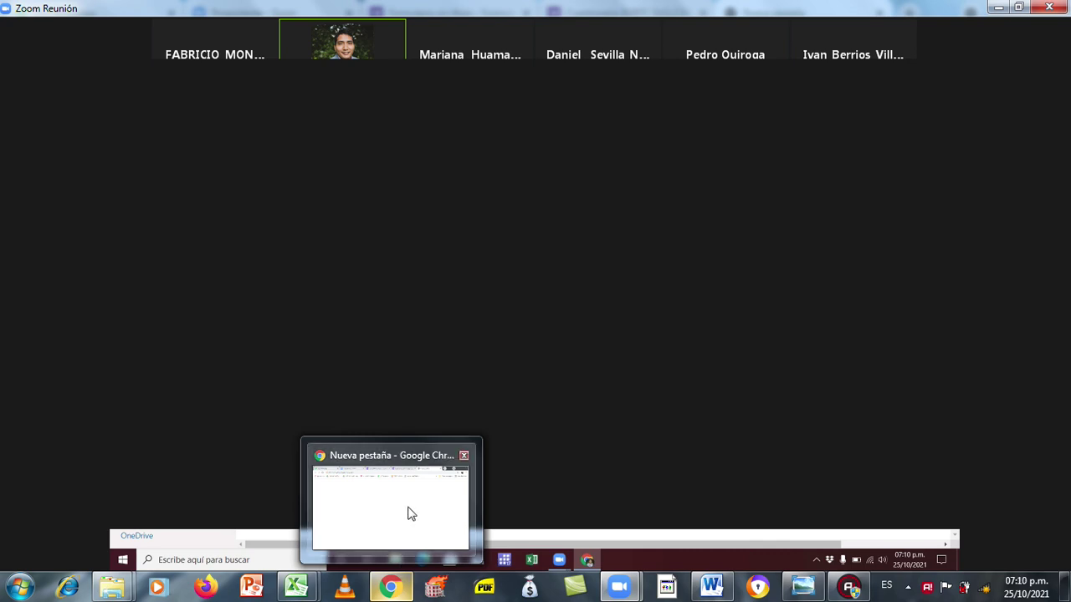
{"action": "left_click", "coordinate": [411, 514]}
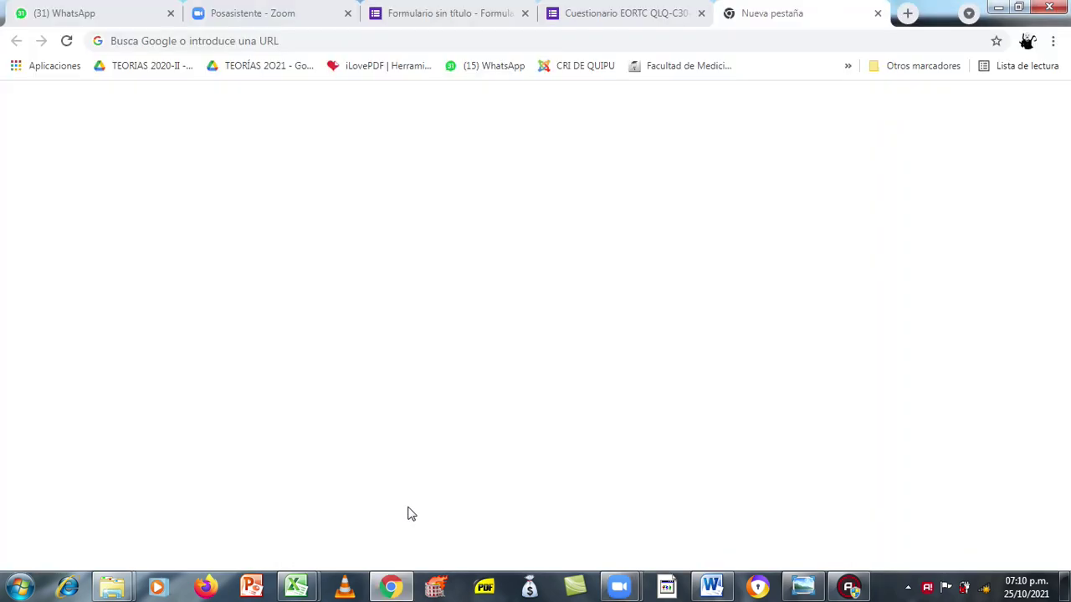
{"action": "left_click", "coordinate": [877, 14]}
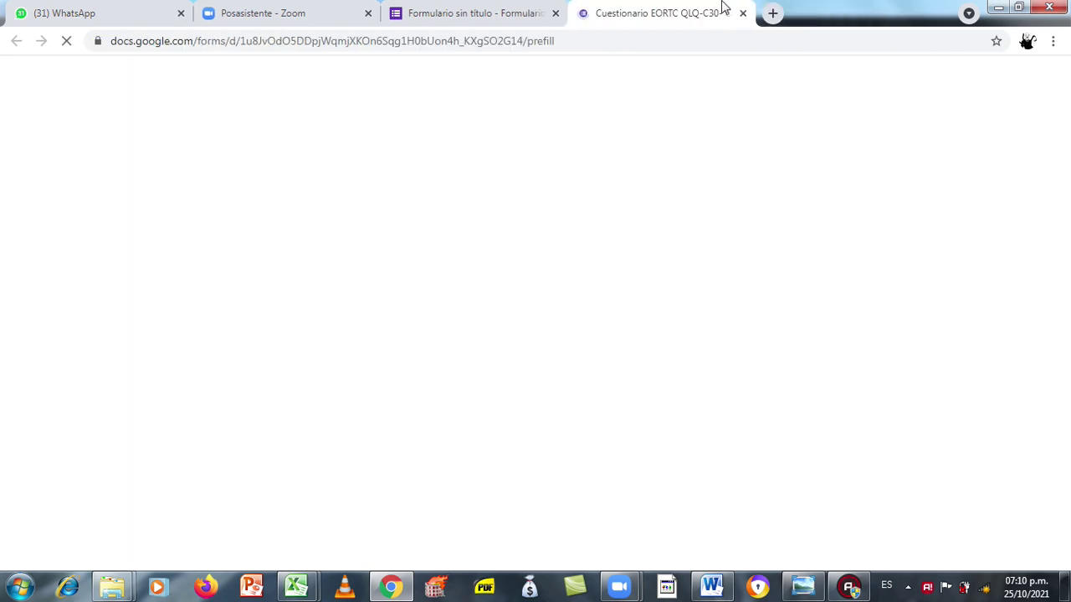
{"action": "left_click", "coordinate": [480, 10]}
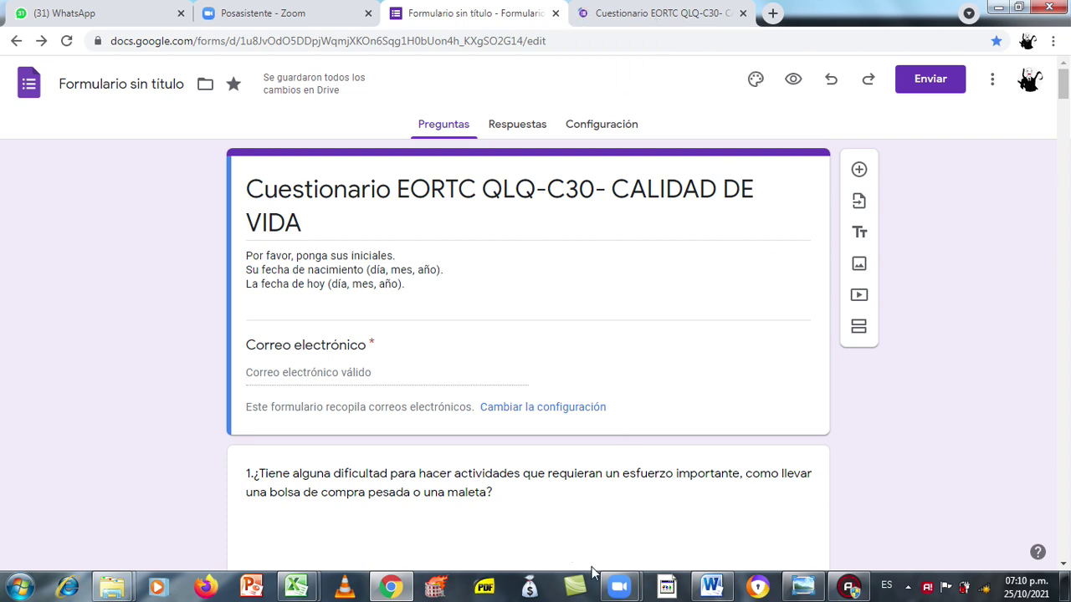
Step: Switch to the Zoom meeting and share the Chrome window containing the EORTC QLQ-C30 form
{"action": "mouse_move", "coordinate": [608, 590]}
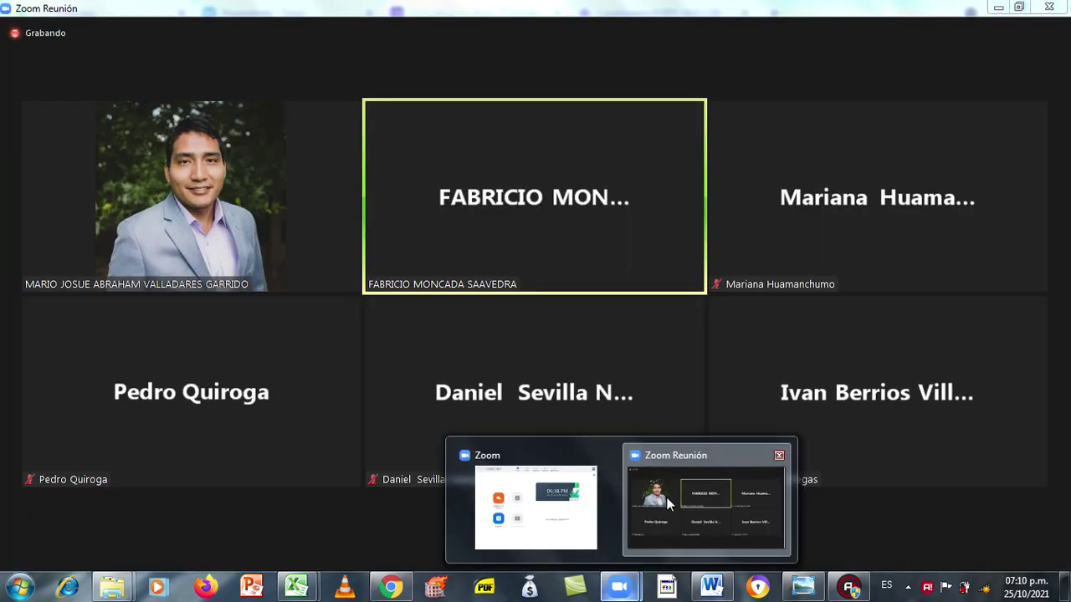
{"action": "left_click", "coordinate": [666, 497]}
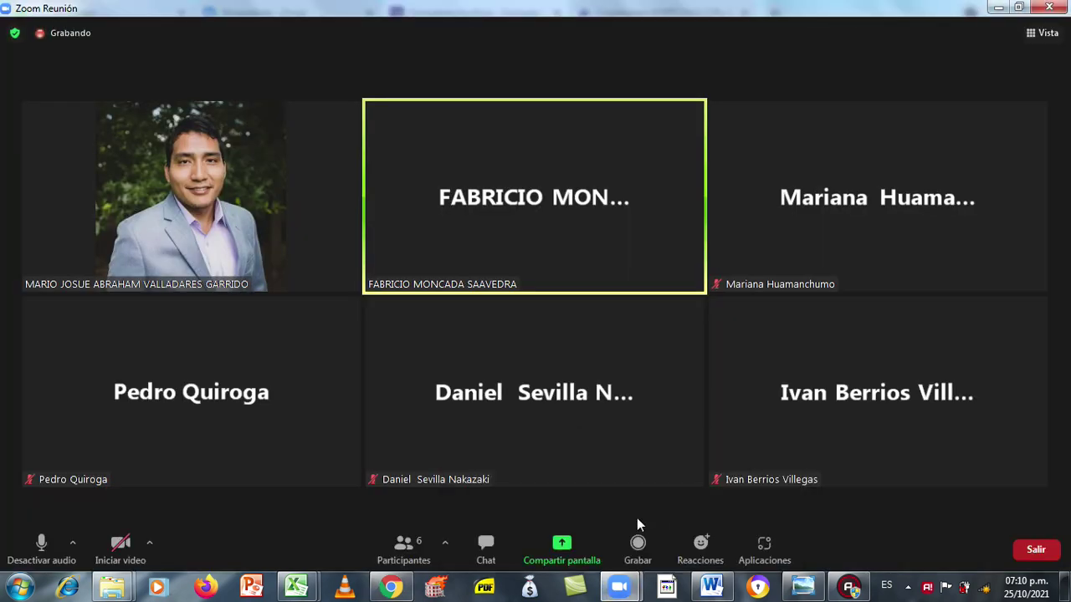
{"action": "left_click", "coordinate": [561, 545]}
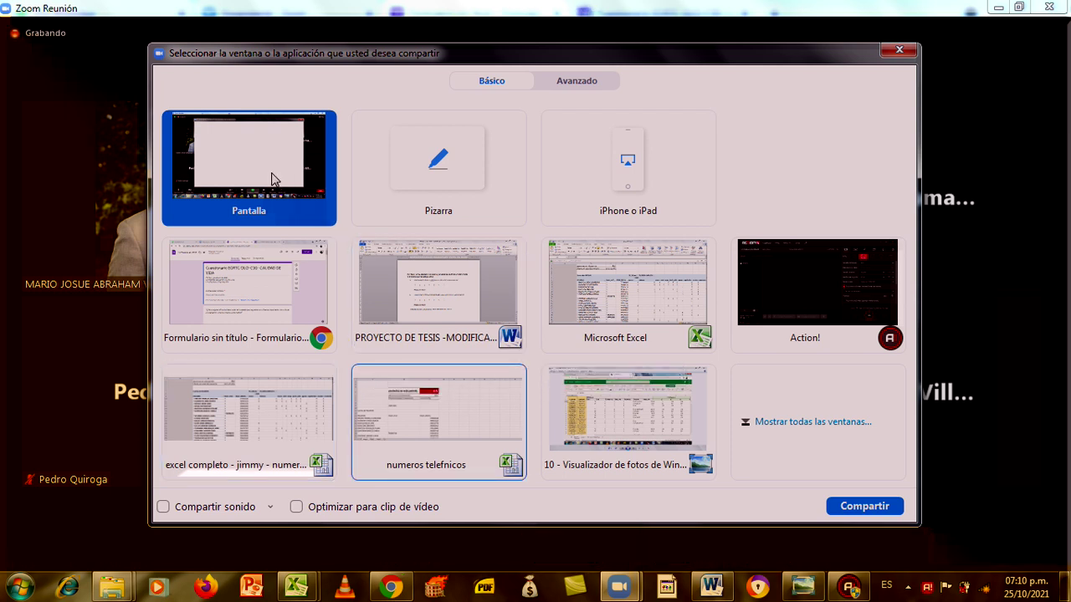
{"action": "double_click", "coordinate": [256, 288]}
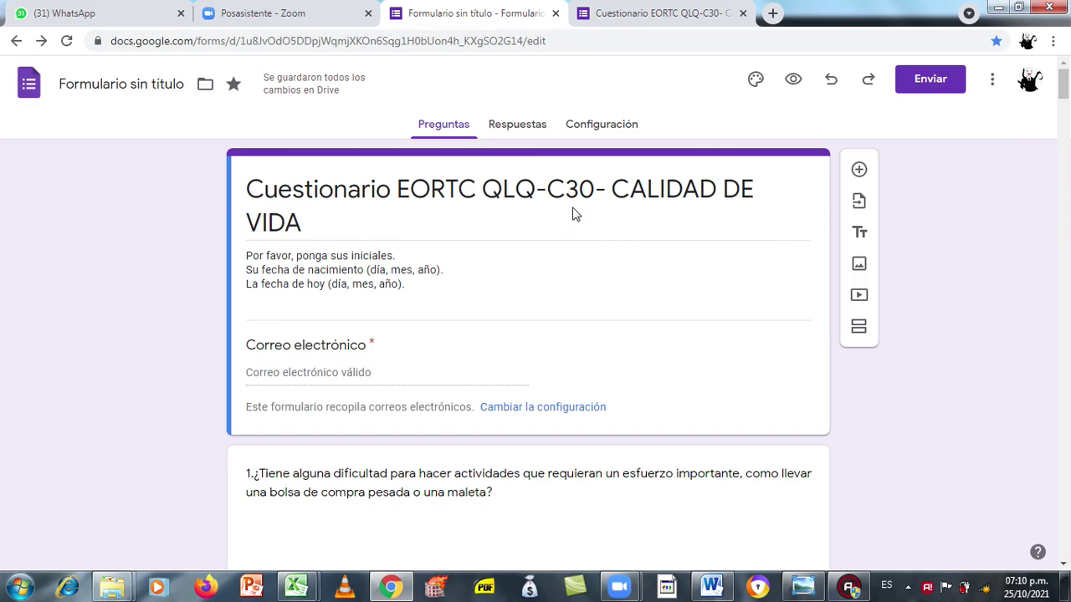
{"action": "key", "text": "super+d"}
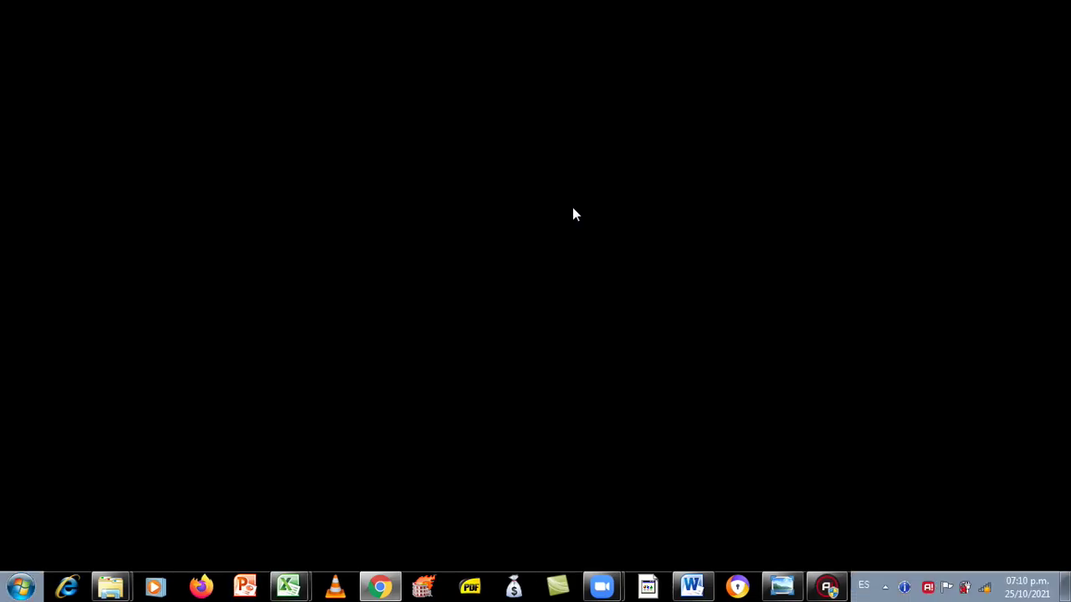
{"action": "key", "text": "super+d"}
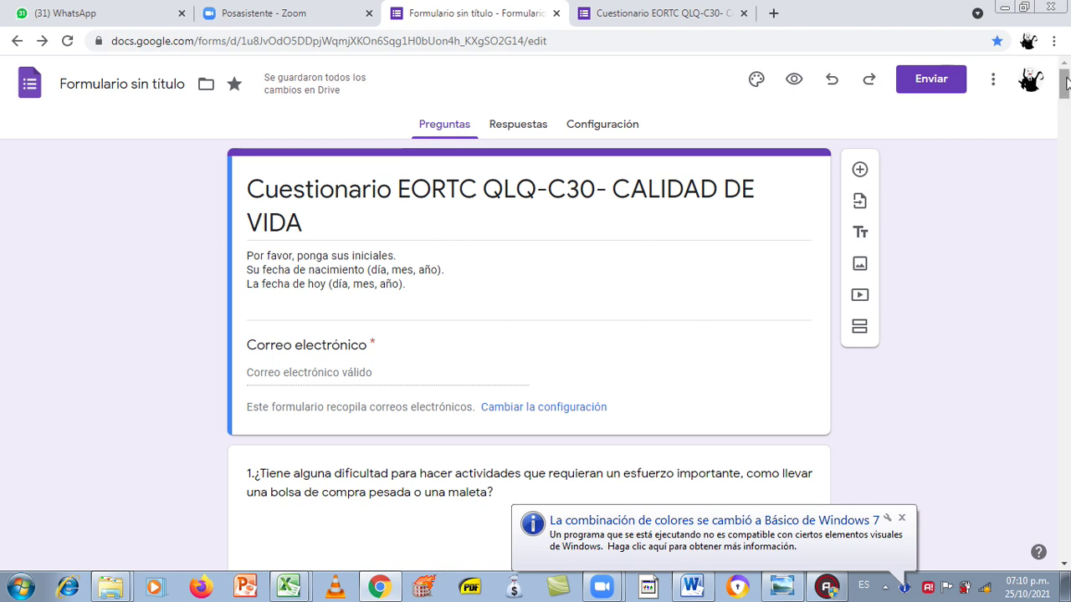
{"action": "left_click", "coordinate": [901, 517]}
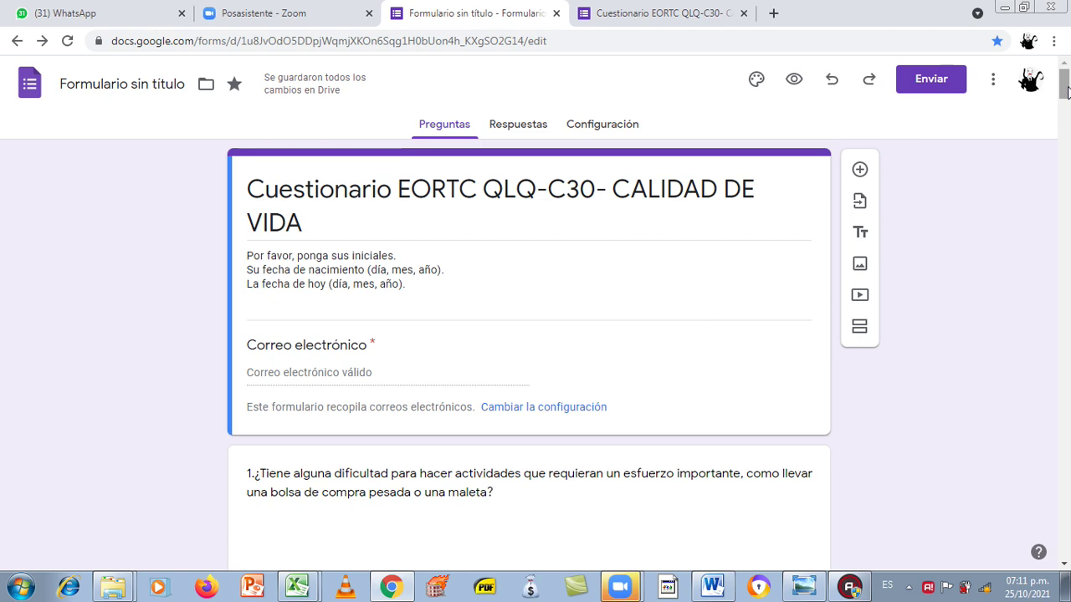
Step: Look through the first three questions of the questionnaire and their answer options
{"action": "scroll", "coordinate": [1064, 94], "scroll_direction": "down", "scroll_amount": 1}
{"action": "left_click_drag", "start_coordinate": [1064, 94], "coordinate": [1066, 114]}
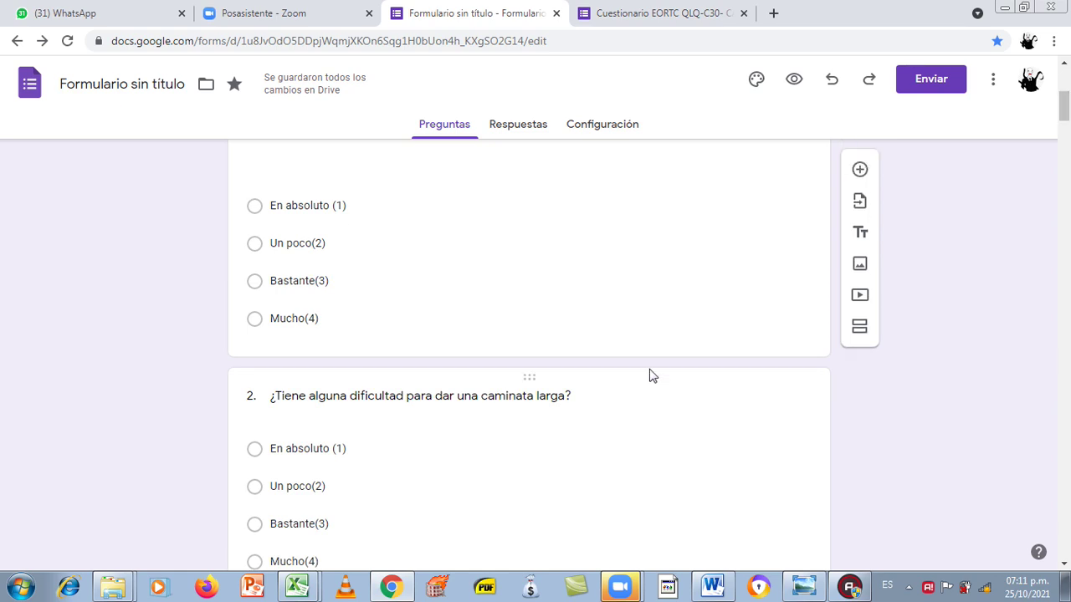
{"action": "mouse_move", "coordinate": [620, 593]}
{"action": "left_click_drag", "start_coordinate": [1067, 94], "coordinate": [1068, 119]}
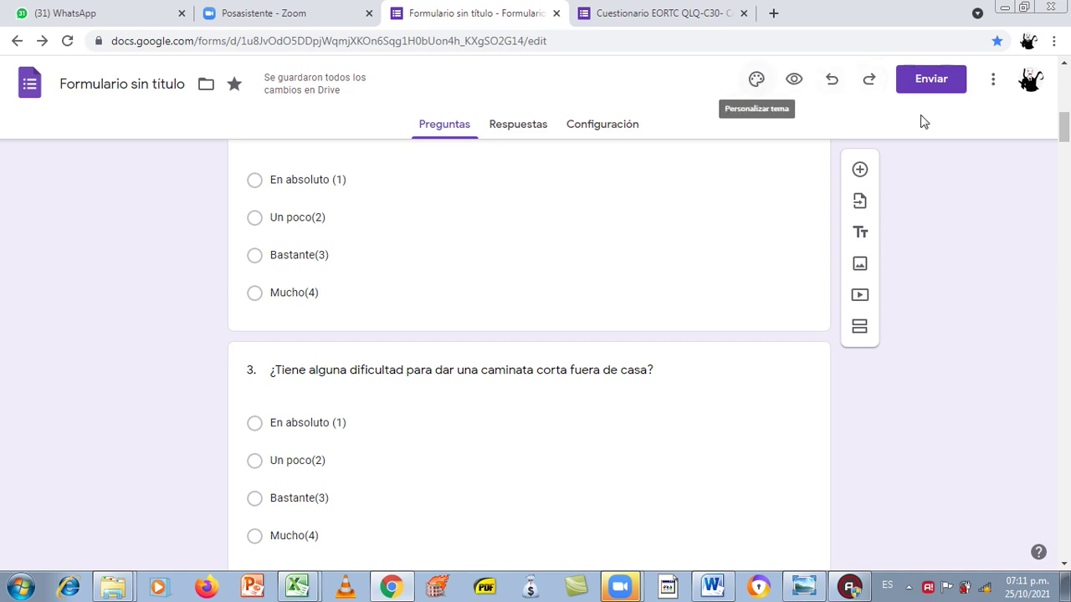
Step: Check the form's additional options, and look over its Configuración settings and default values
{"action": "left_click", "coordinate": [993, 84]}
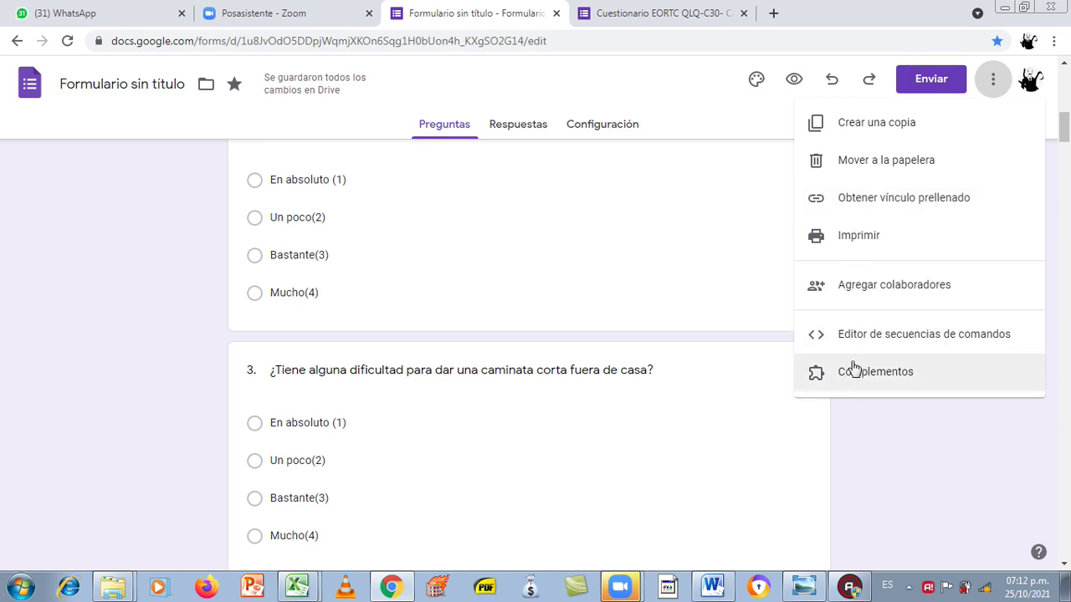
{"action": "left_click", "coordinate": [608, 130]}
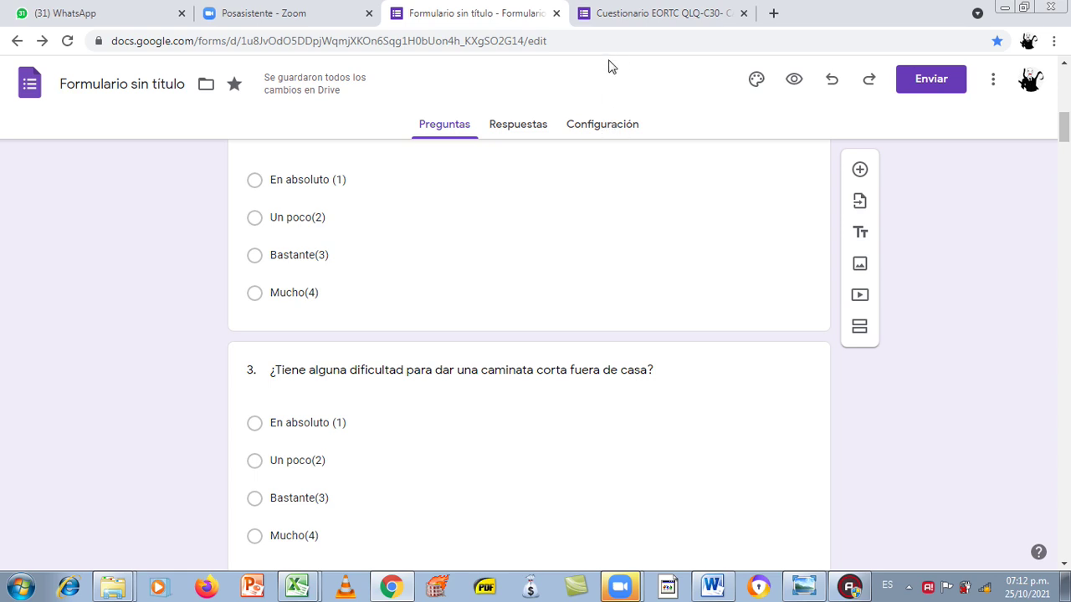
{"action": "left_click", "coordinate": [599, 127]}
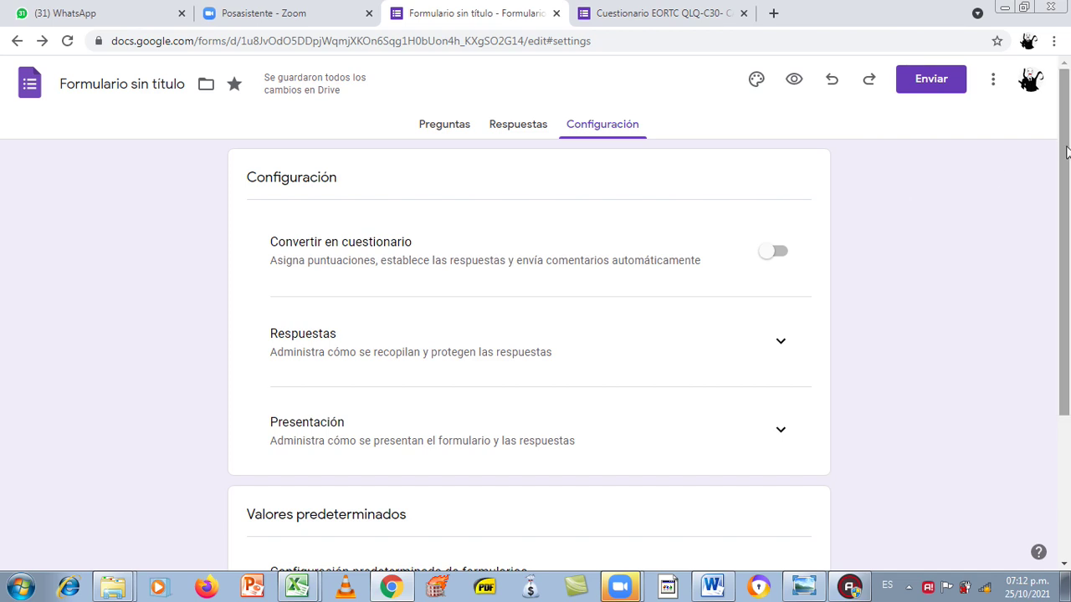
{"action": "left_click_drag", "start_coordinate": [1065, 152], "coordinate": [1068, 305]}
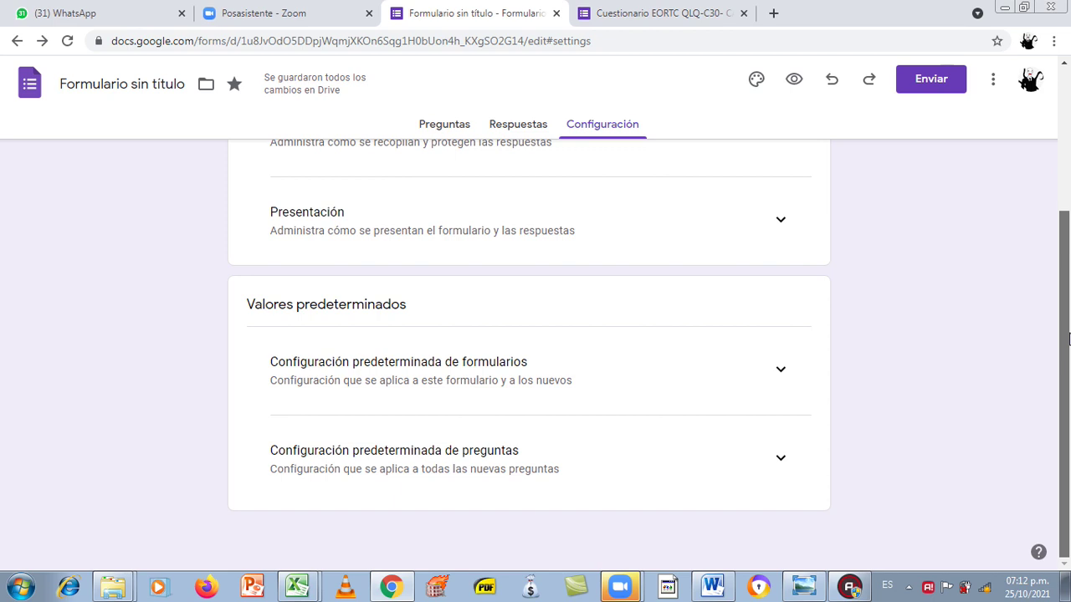
{"action": "left_click_drag", "start_coordinate": [1068, 302], "coordinate": [1068, 174]}
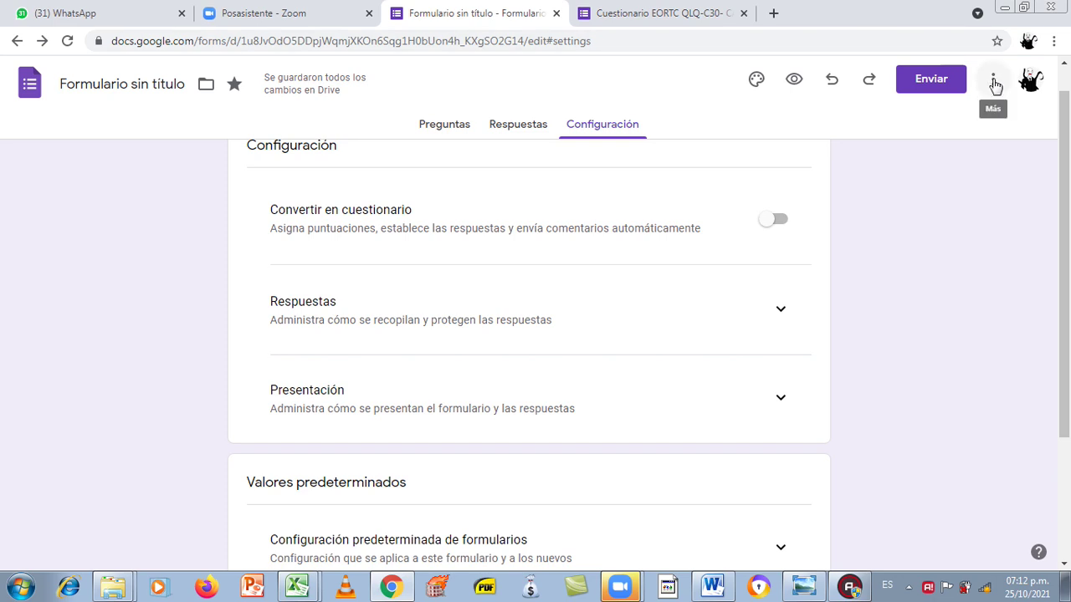
Step: Generate the form's pre-fill page with Obtener vínculo prellenado and compare it with the pre-fill page already open
{"action": "left_click", "coordinate": [994, 84]}
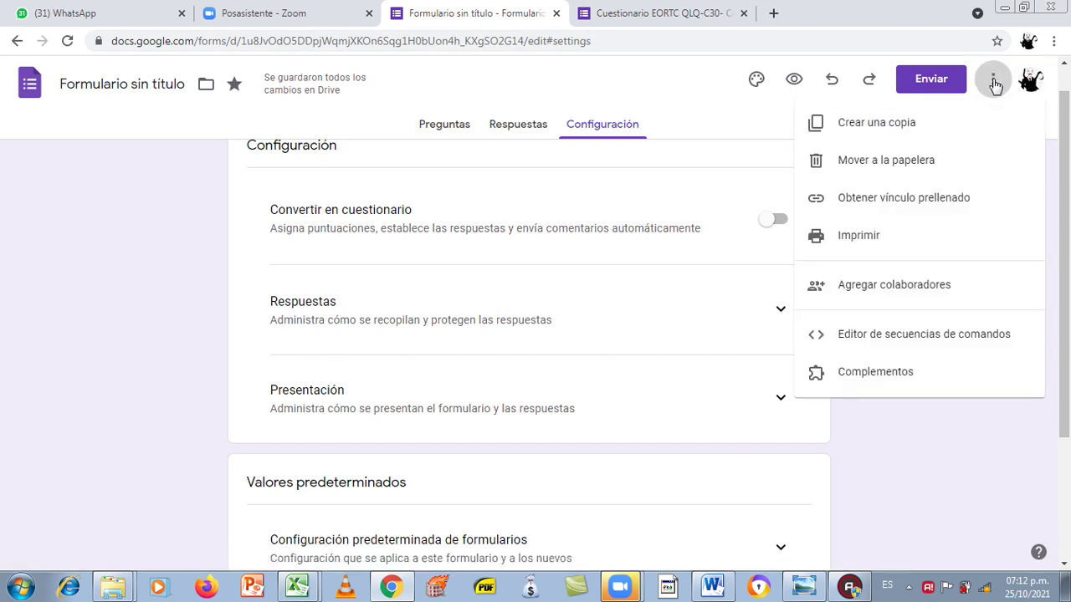
{"action": "left_click", "coordinate": [851, 204]}
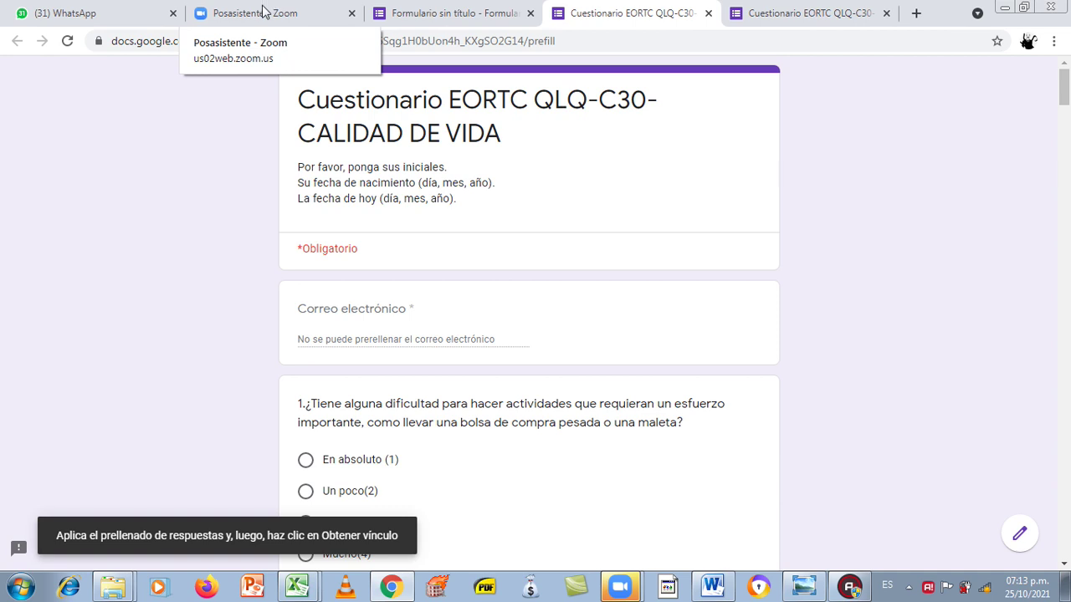
{"action": "left_click", "coordinate": [790, 12]}
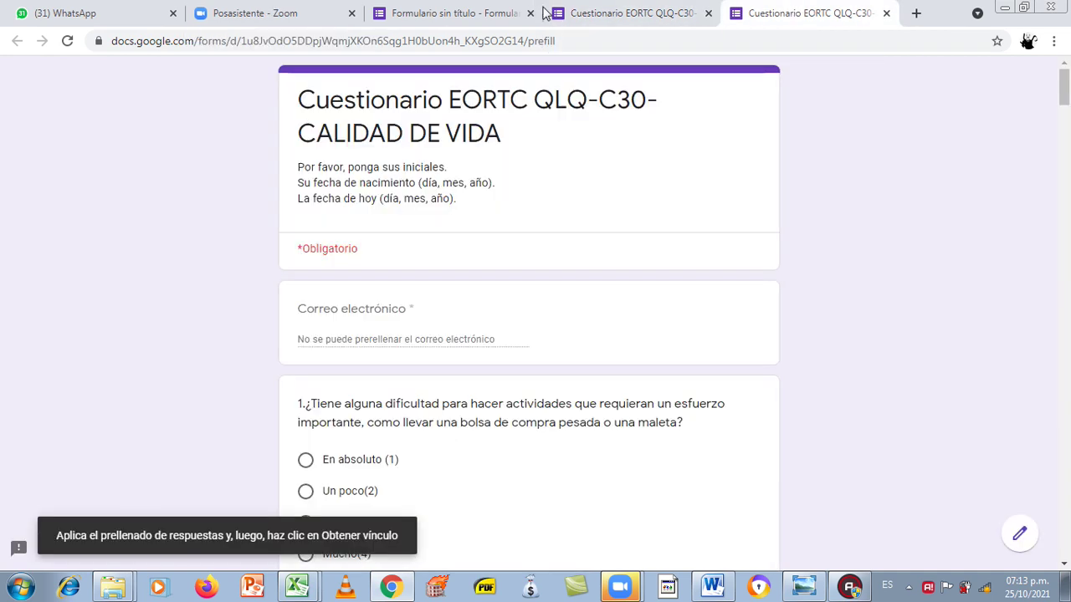
{"action": "left_click", "coordinate": [609, 12]}
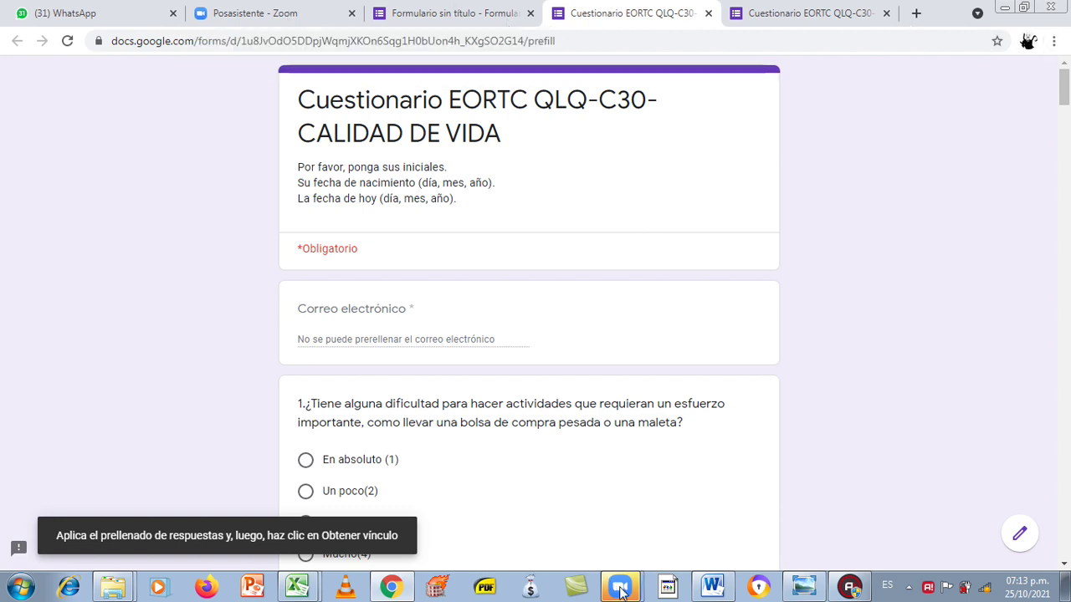
{"action": "mouse_move", "coordinate": [619, 585]}
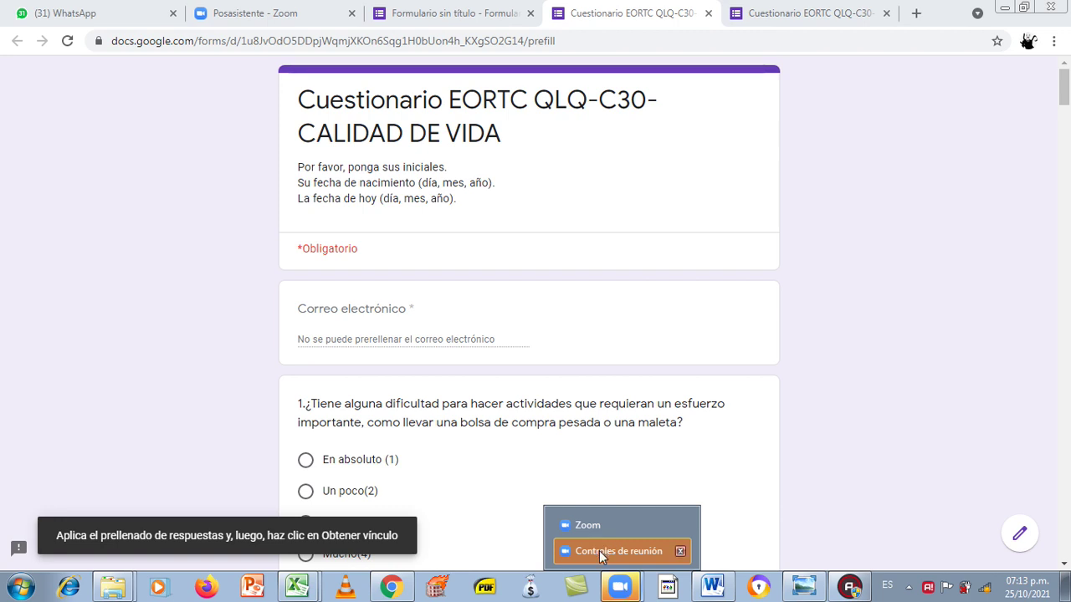
{"action": "left_click", "coordinate": [599, 550]}
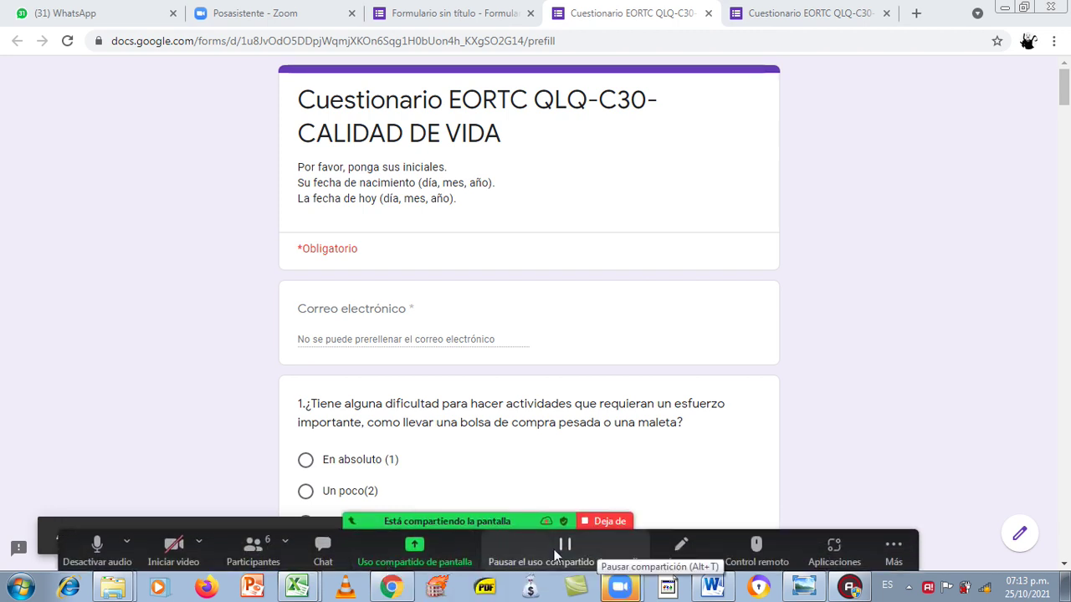
{"action": "left_click", "coordinate": [320, 565]}
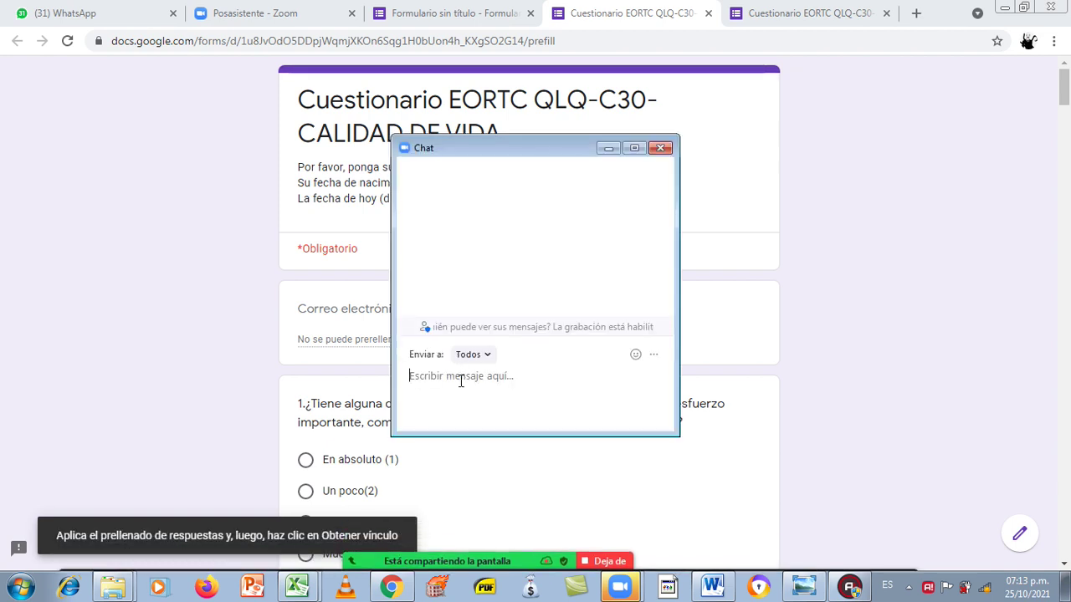
{"action": "type", "text": "30.\t¿Qué puntaje le daría a su calidad de vida en general durante la semana pasada?"}
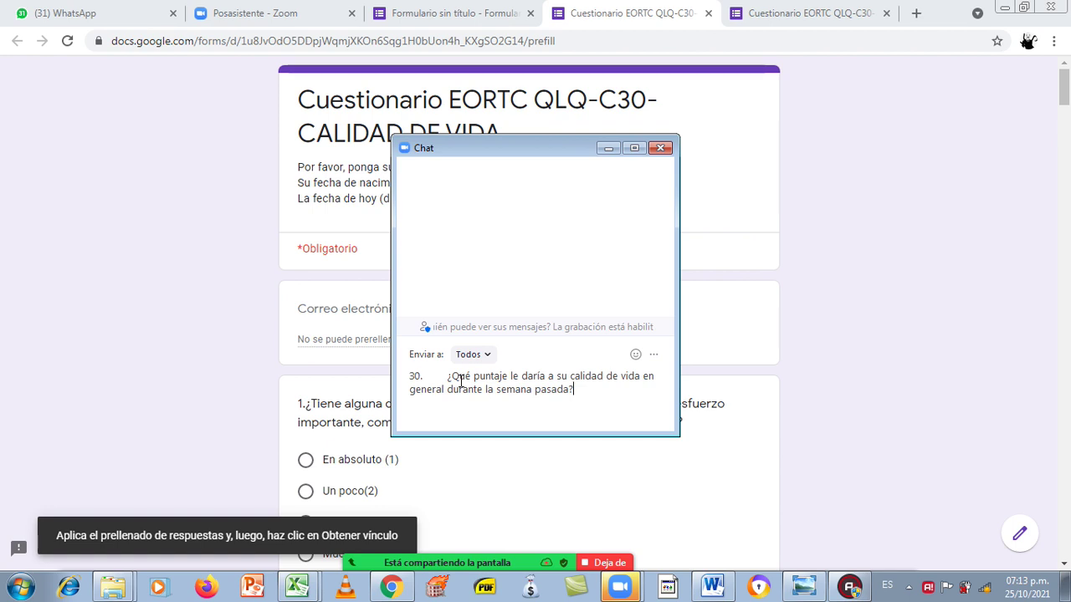
{"action": "left_click_drag", "start_coordinate": [583, 396], "coordinate": [410, 380]}
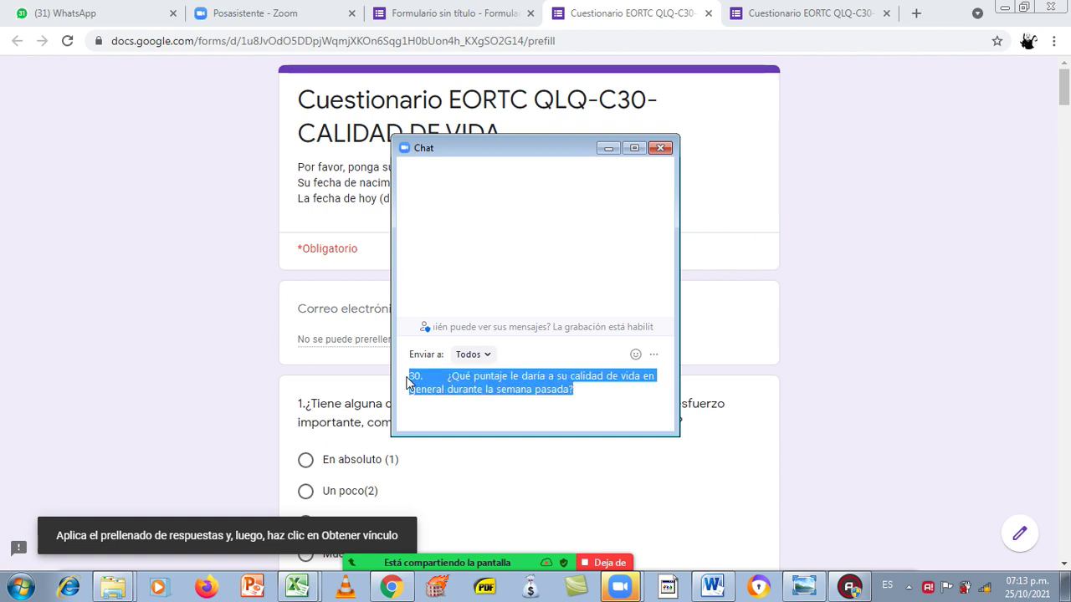
{"action": "key", "text": "BackSpace"}
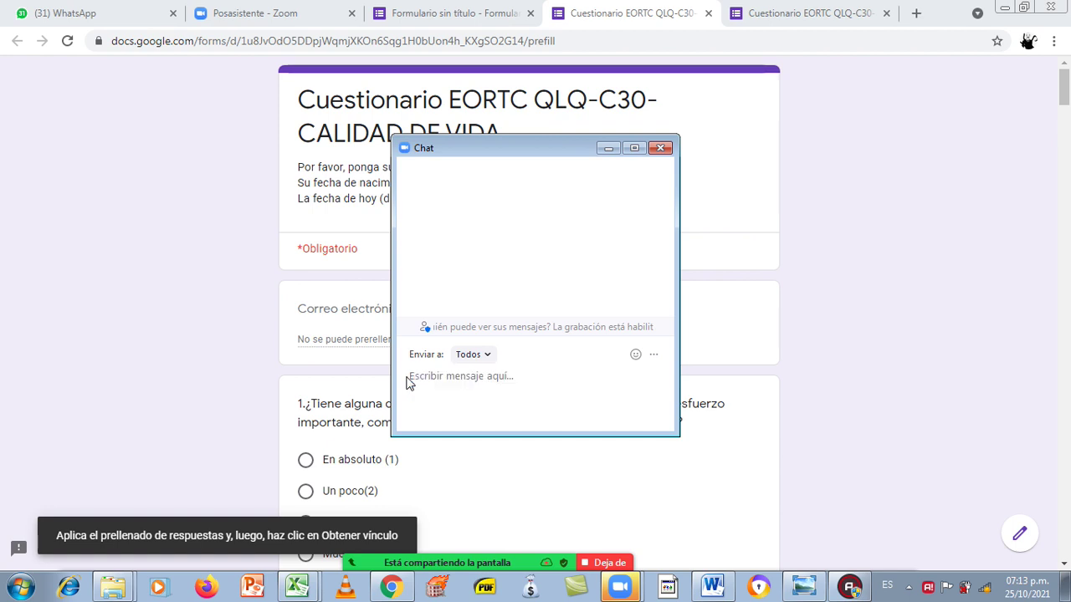
{"action": "left_click", "coordinate": [665, 149]}
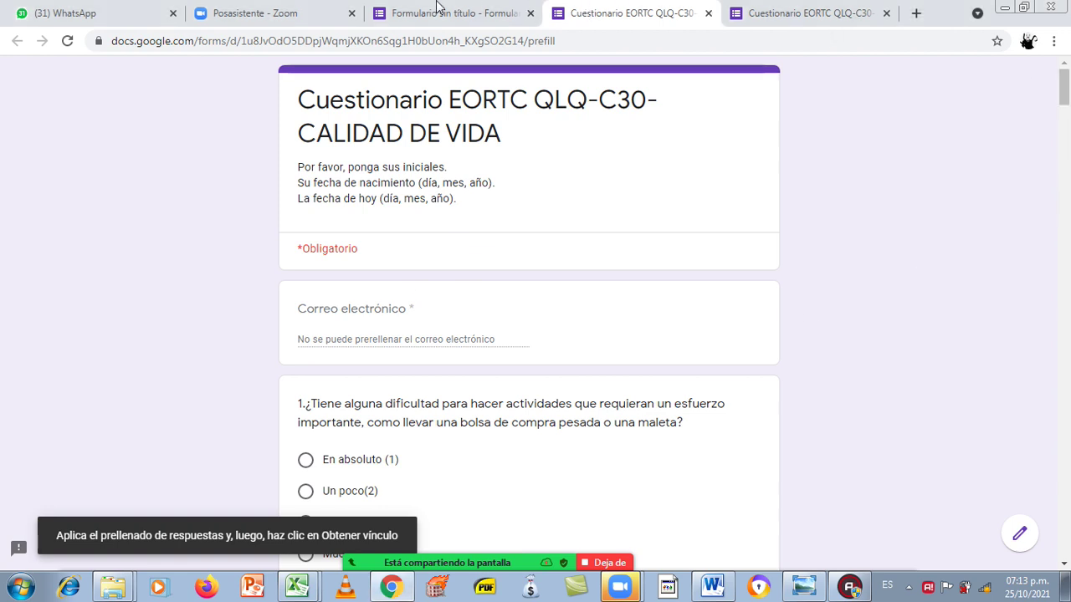
Step: Return to the form editor and recheck its additional options and Configuración section for a way to share the form
{"action": "left_click", "coordinate": [436, 6]}
{"action": "mouse_move", "coordinate": [1068, 164]}
{"action": "left_mouse_down"}
{"action": "mouse_move", "coordinate": [1068, 342]}
{"action": "mouse_move", "coordinate": [1068, 163]}
{"action": "left_mouse_up"}
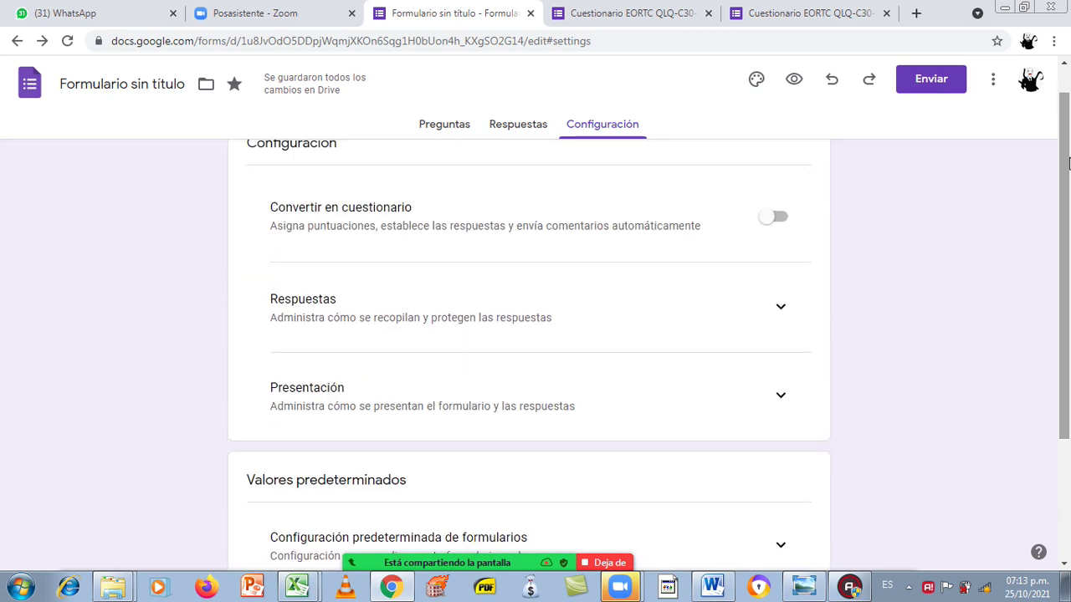
{"action": "left_click", "coordinate": [993, 80]}
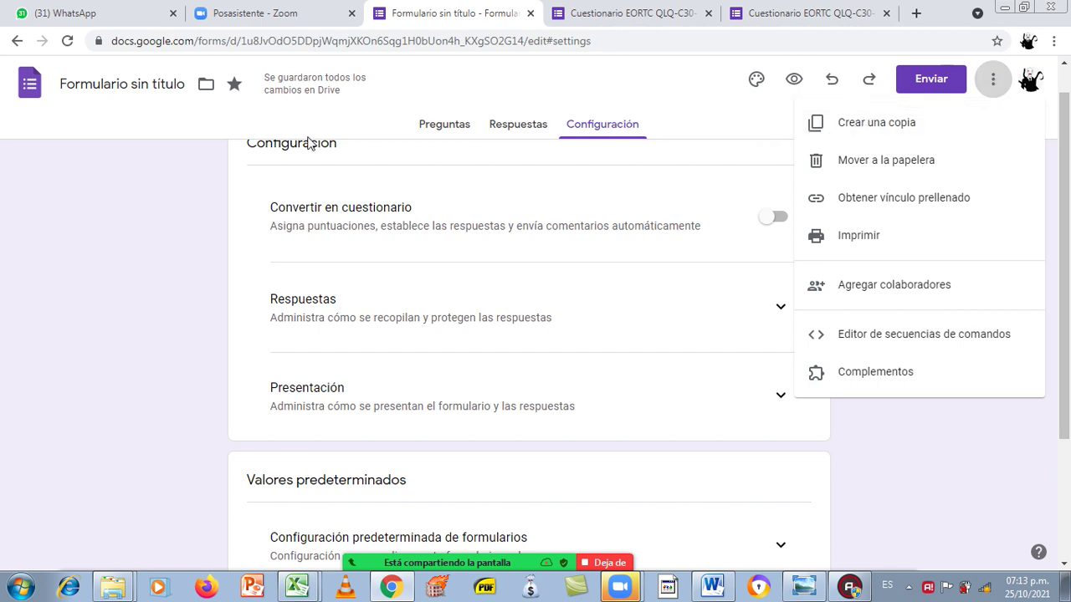
{"action": "left_click", "coordinate": [185, 208]}
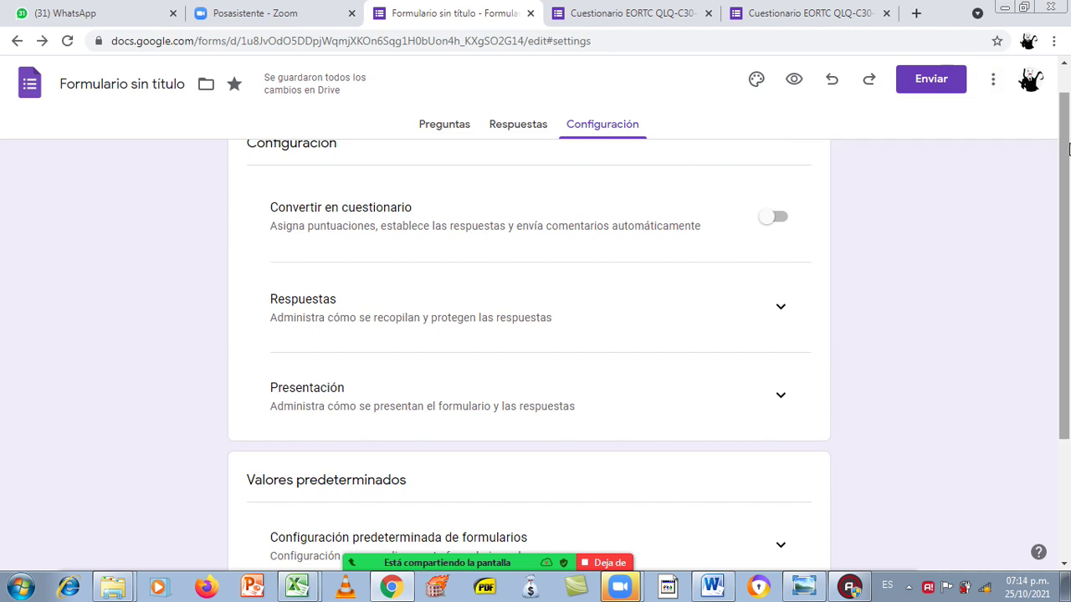
{"action": "scroll", "coordinate": [1068, 142], "scroll_direction": "up", "scroll_amount": 1}
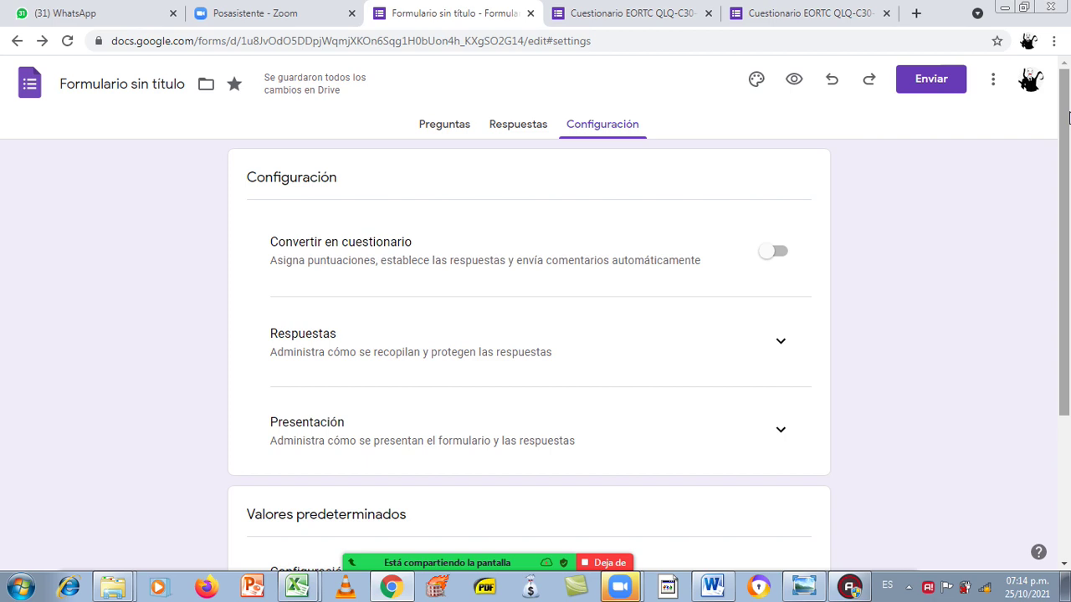
{"action": "mouse_move", "coordinate": [1068, 117]}
{"action": "left_mouse_down"}
{"action": "mouse_move", "coordinate": [1068, 264]}
{"action": "mouse_move", "coordinate": [1068, 76]}
{"action": "mouse_move", "coordinate": [1068, 164]}
{"action": "mouse_move", "coordinate": [1067, 99]}
{"action": "left_mouse_up"}
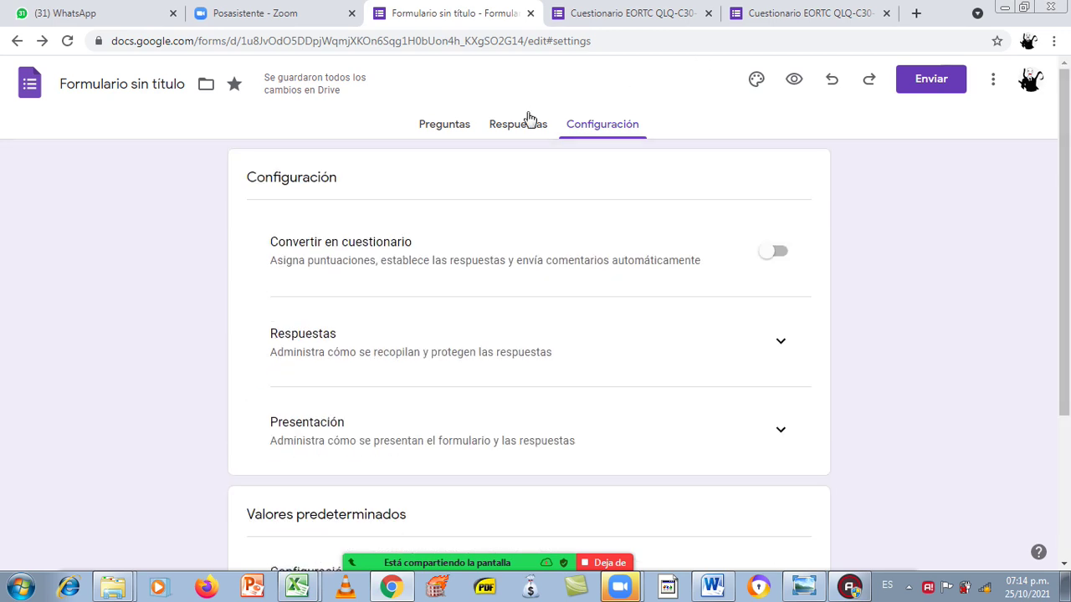
Step: Return to the form's questions and check the Drive folder options for a way to share the form
{"action": "left_click", "coordinate": [460, 131]}
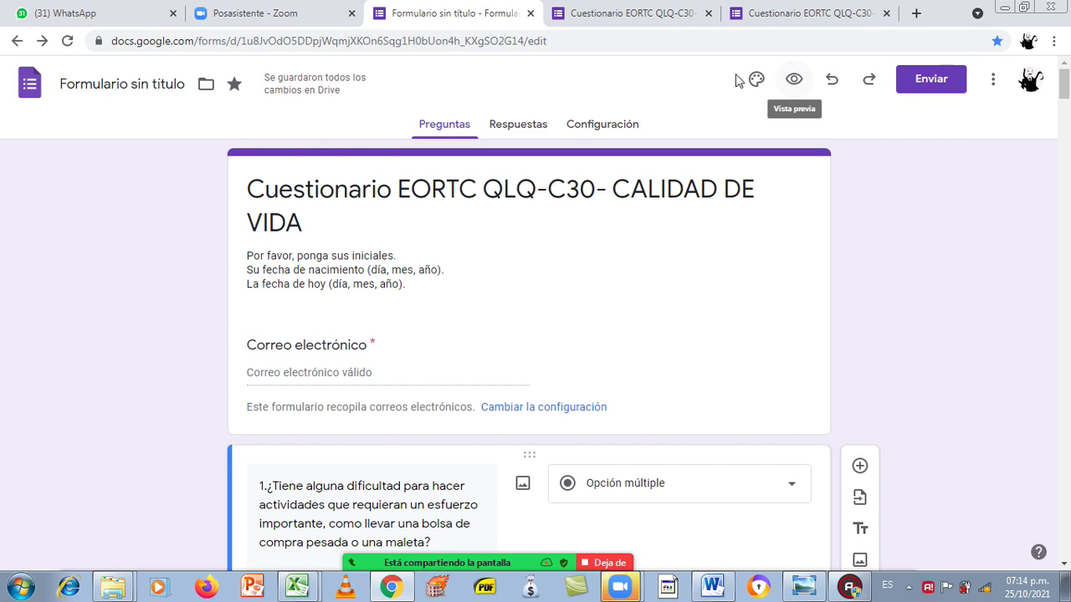
{"action": "left_click", "coordinate": [207, 85]}
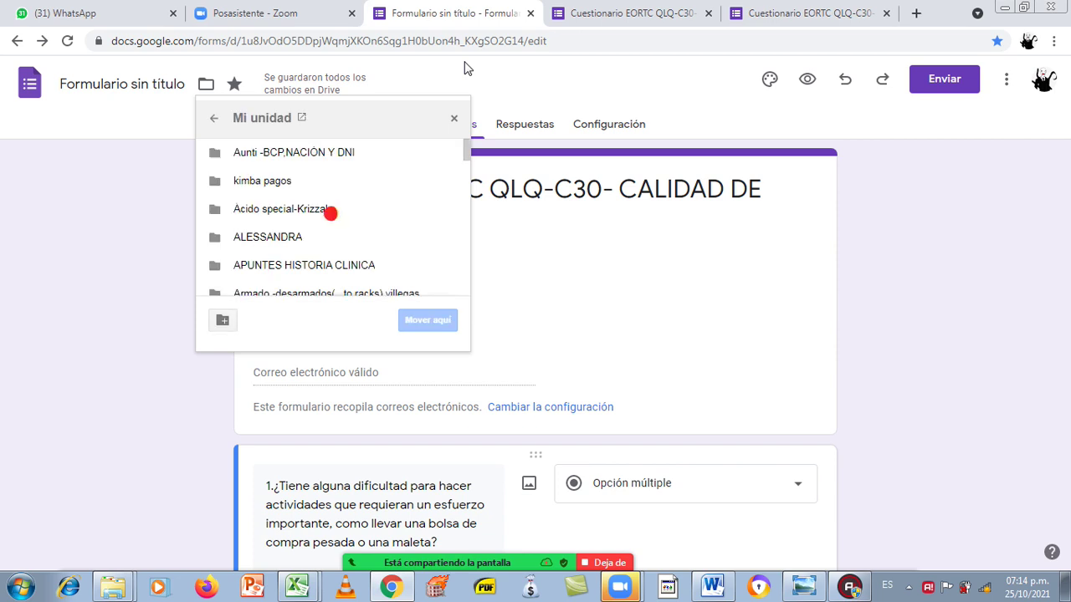
{"action": "left_click", "coordinate": [452, 121]}
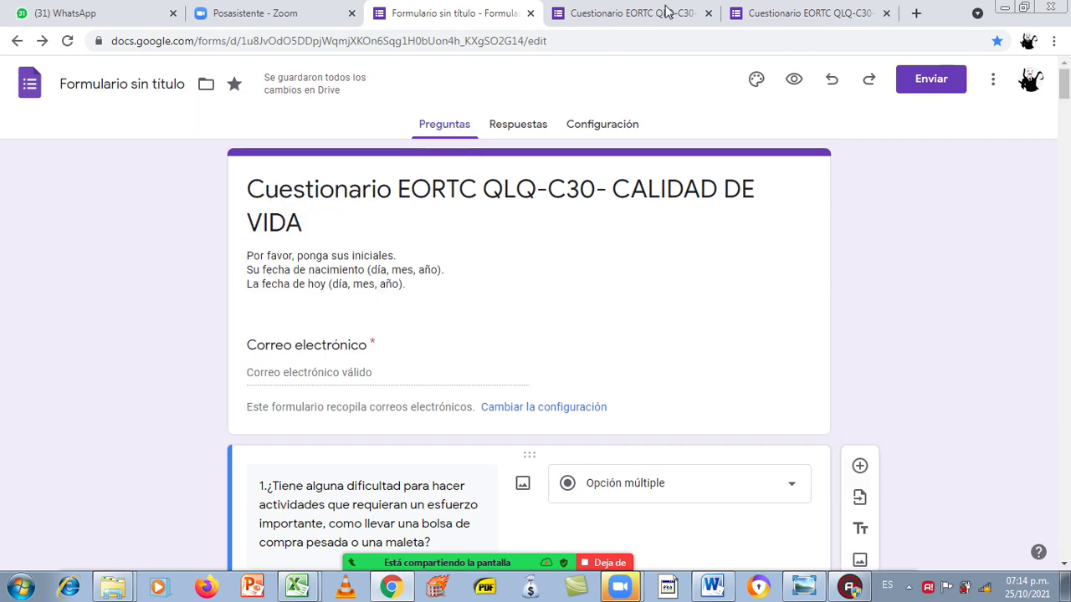
{"action": "mouse_move", "coordinate": [1064, 78]}
{"action": "left_mouse_down"}
{"action": "mouse_move", "coordinate": [1066, 92]}
{"action": "mouse_move", "coordinate": [1066, 77]}
{"action": "left_mouse_up"}
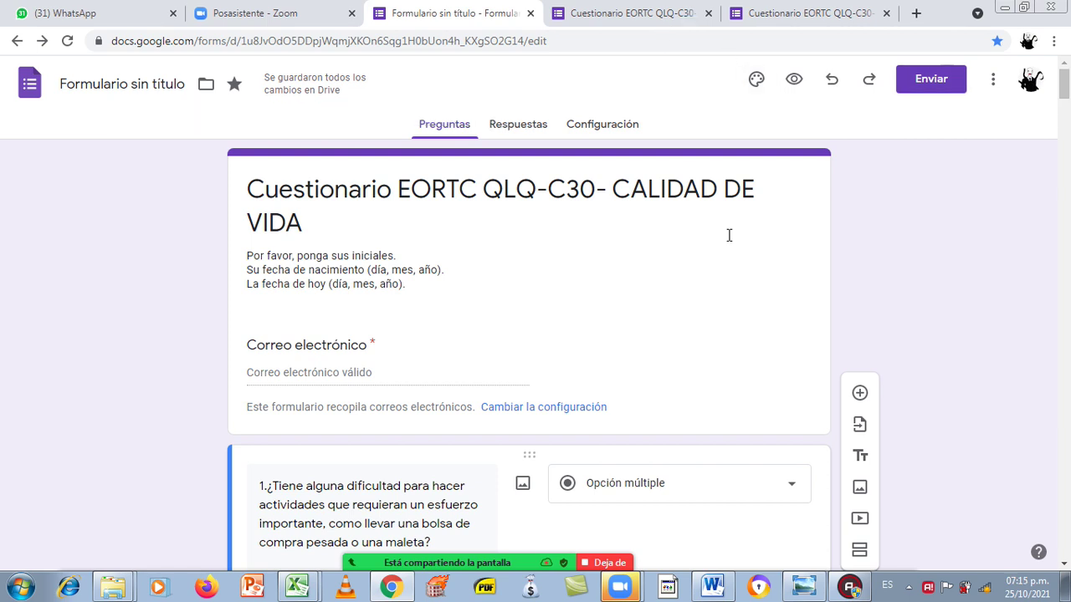
{"action": "left_click_drag", "start_coordinate": [1067, 80], "coordinate": [1066, 73]}
Step: Switch to Excel and bring up the numeros telefnicos workbook at its patient phone list
{"action": "left_click", "coordinate": [308, 589]}
{"action": "left_click", "coordinate": [300, 589]}
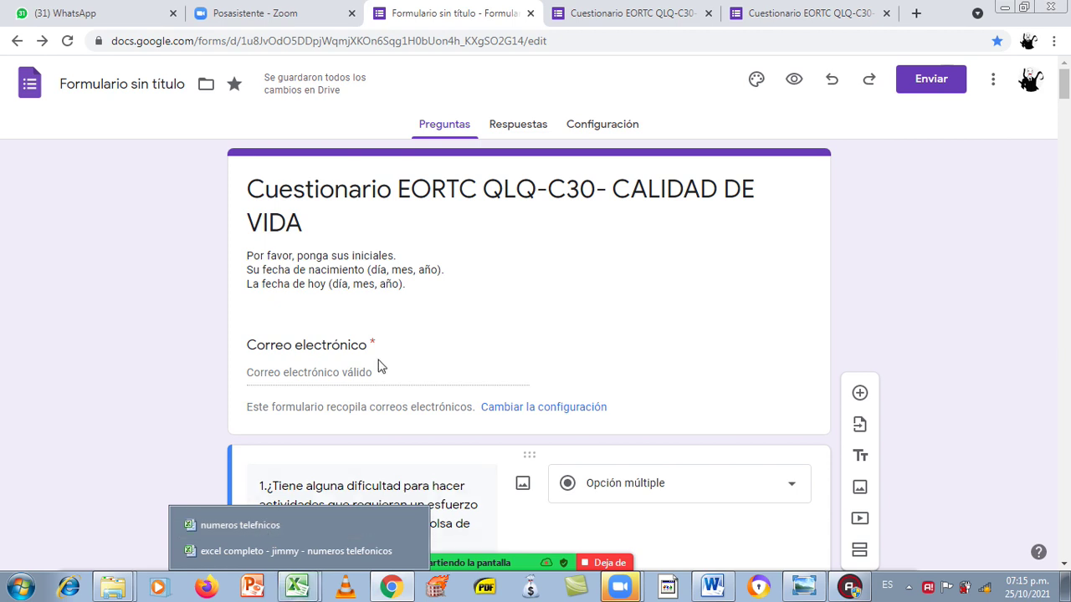
{"action": "mouse_move", "coordinate": [316, 591]}
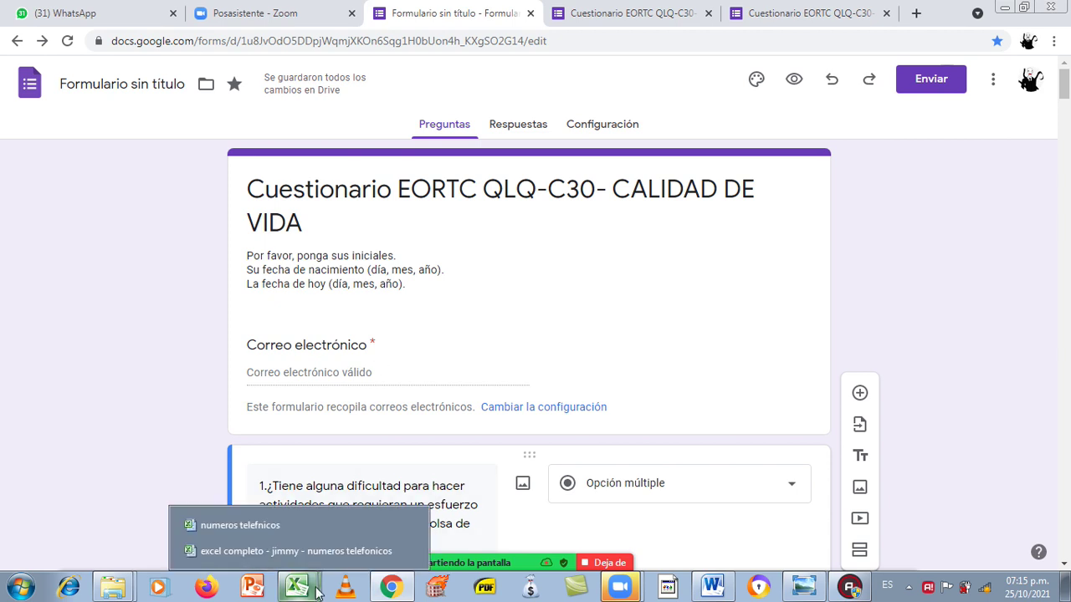
{"action": "left_click", "coordinate": [260, 524]}
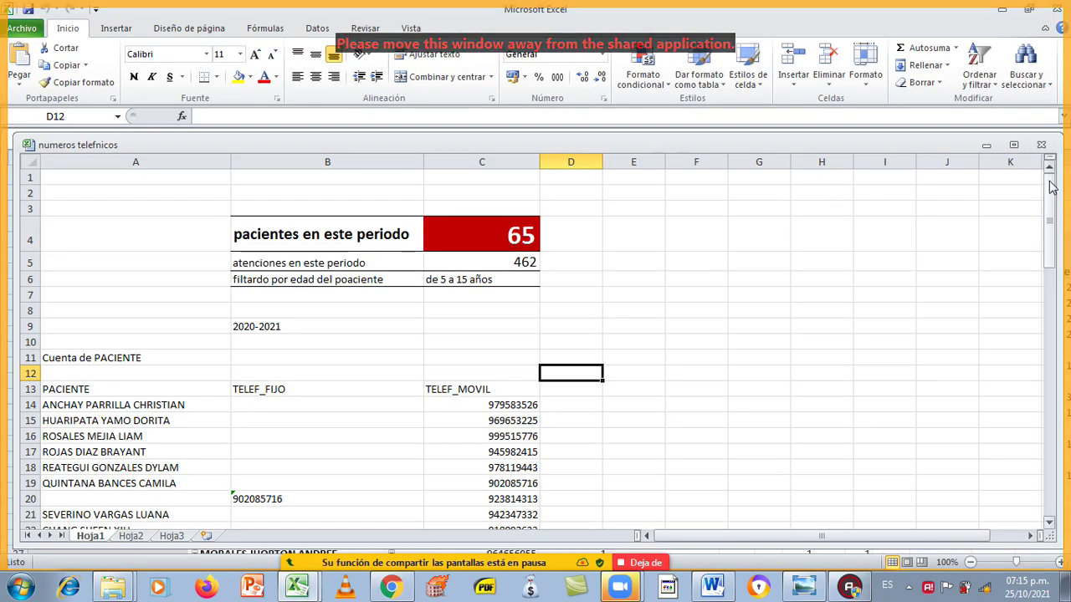
{"action": "left_click_drag", "start_coordinate": [1051, 187], "coordinate": [1052, 202]}
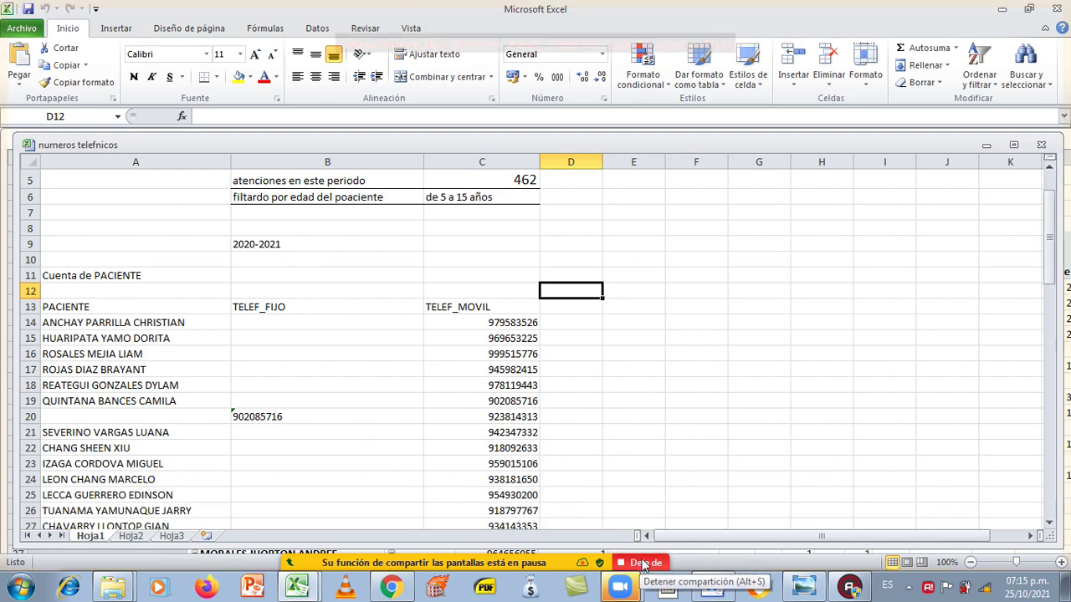
Step: Stop the current screen share in Zoom and share the Microsoft Excel window instead
{"action": "left_click", "coordinate": [644, 563]}
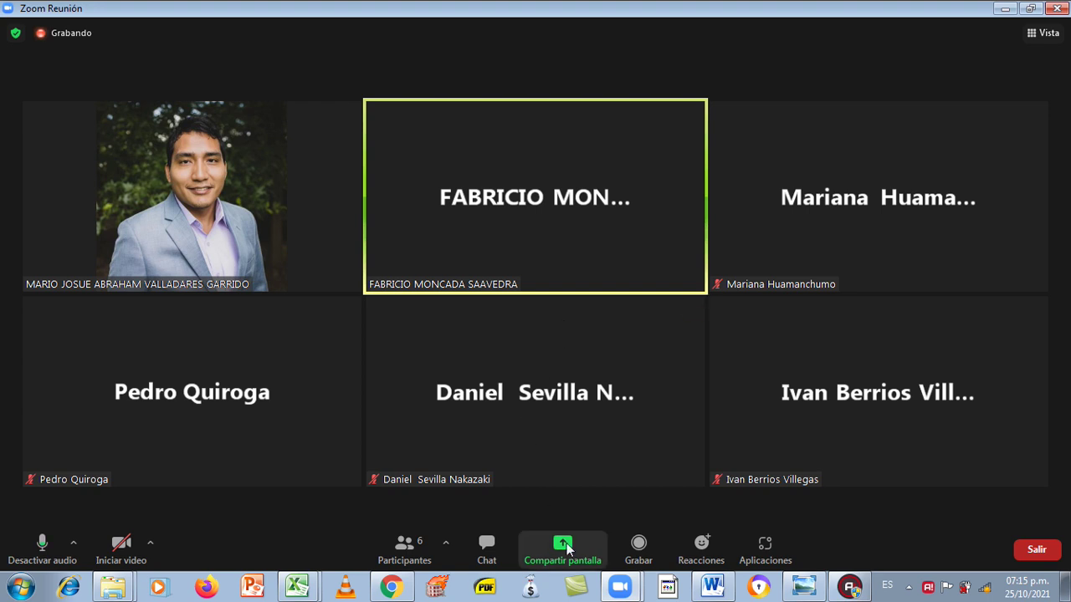
{"action": "left_click", "coordinate": [564, 545]}
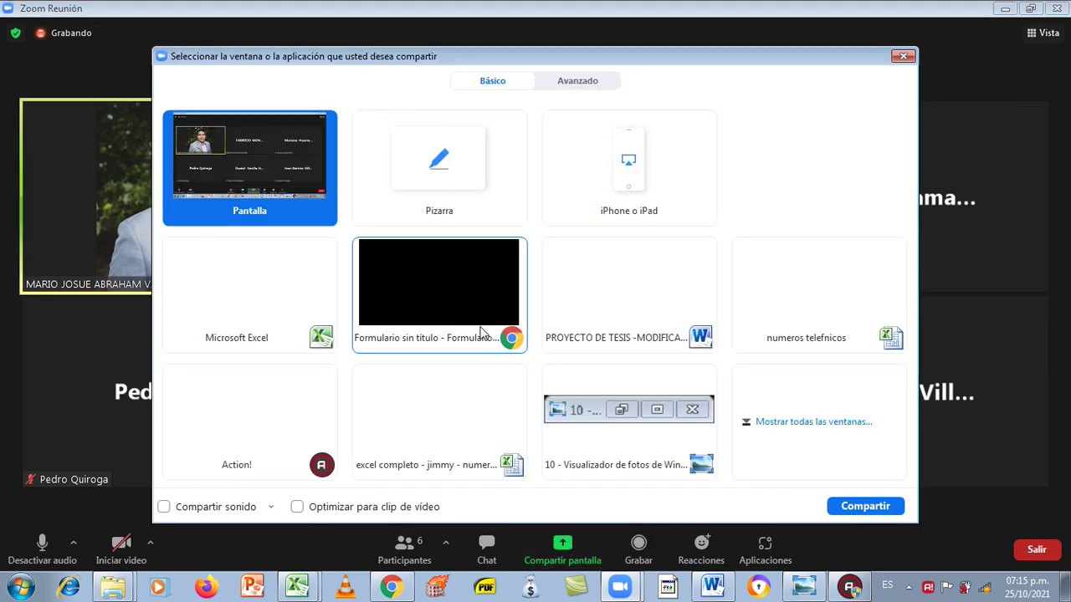
{"action": "double_click", "coordinate": [257, 302]}
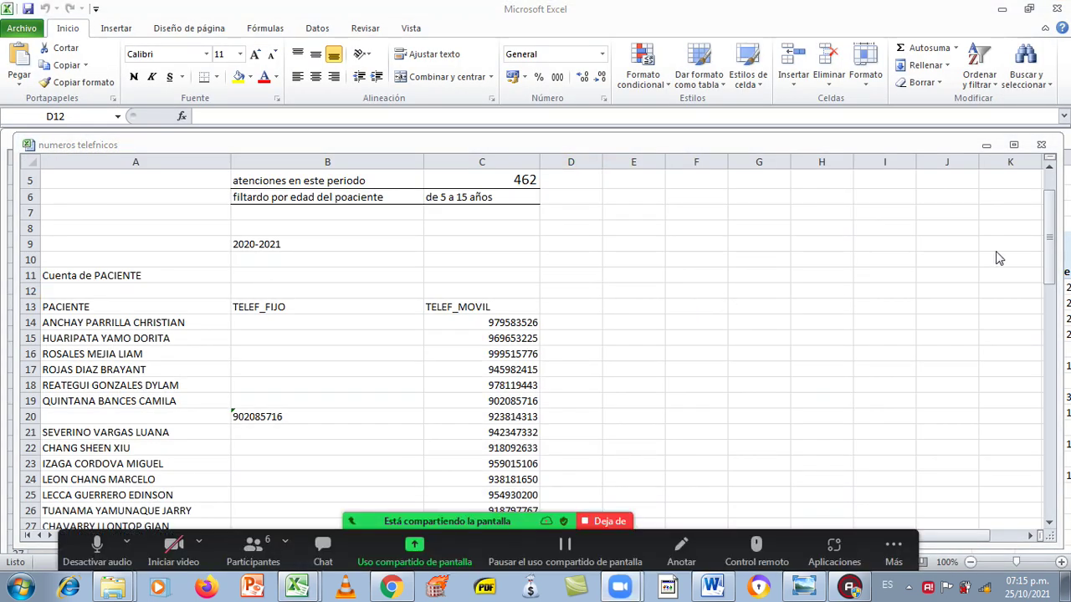
Step: Look through the patient list on Hoja1 for missing phone numbers, and review the 2020-2021 patient summary above it
{"action": "left_click", "coordinate": [1052, 238]}
{"action": "left_click_drag", "start_coordinate": [1052, 241], "coordinate": [1052, 458]}
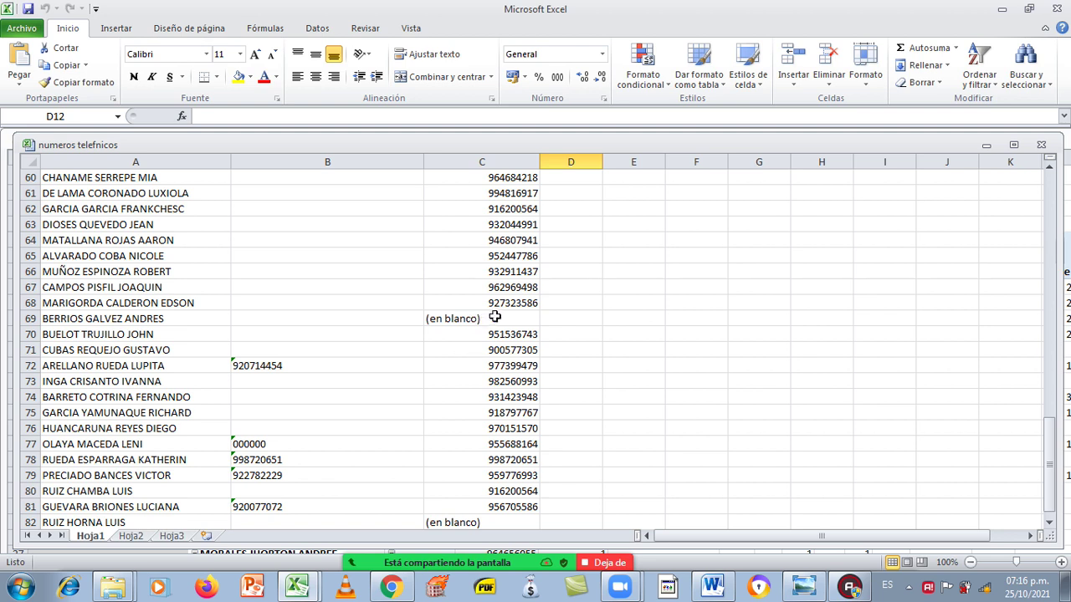
{"action": "left_click_drag", "start_coordinate": [1047, 441], "coordinate": [1048, 446]}
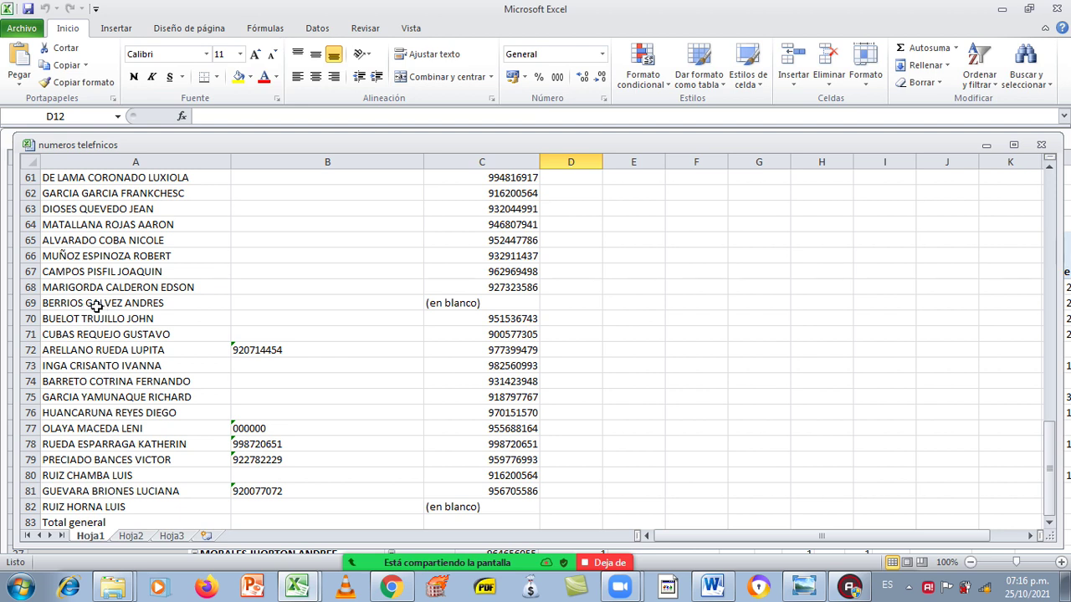
{"action": "left_click_drag", "start_coordinate": [1048, 454], "coordinate": [1048, 454]}
{"action": "left_click_drag", "start_coordinate": [1051, 472], "coordinate": [1052, 418]}
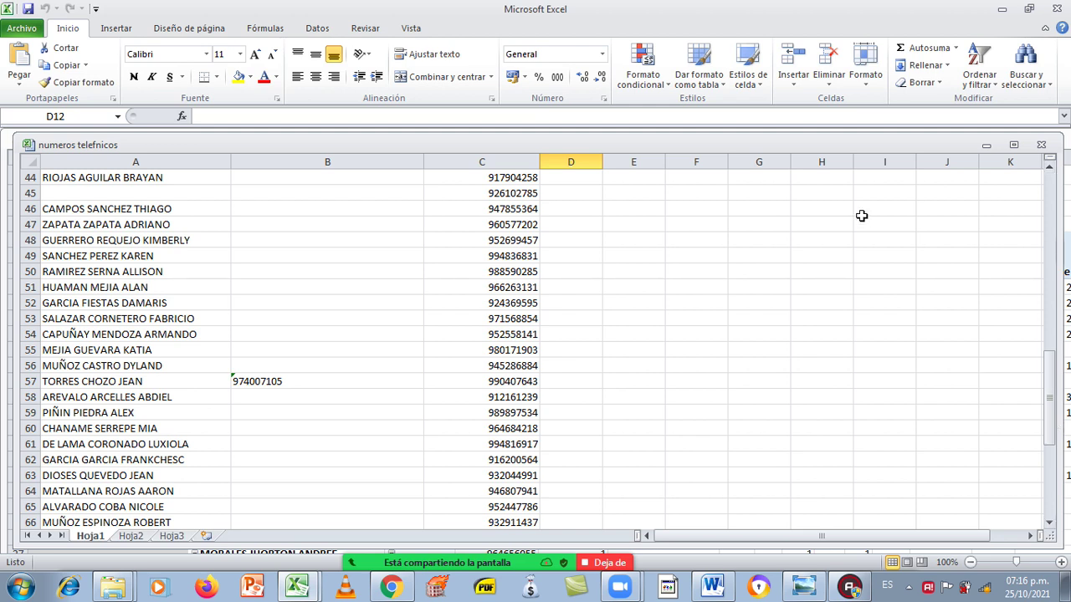
{"action": "left_click_drag", "start_coordinate": [1051, 384], "coordinate": [1049, 200]}
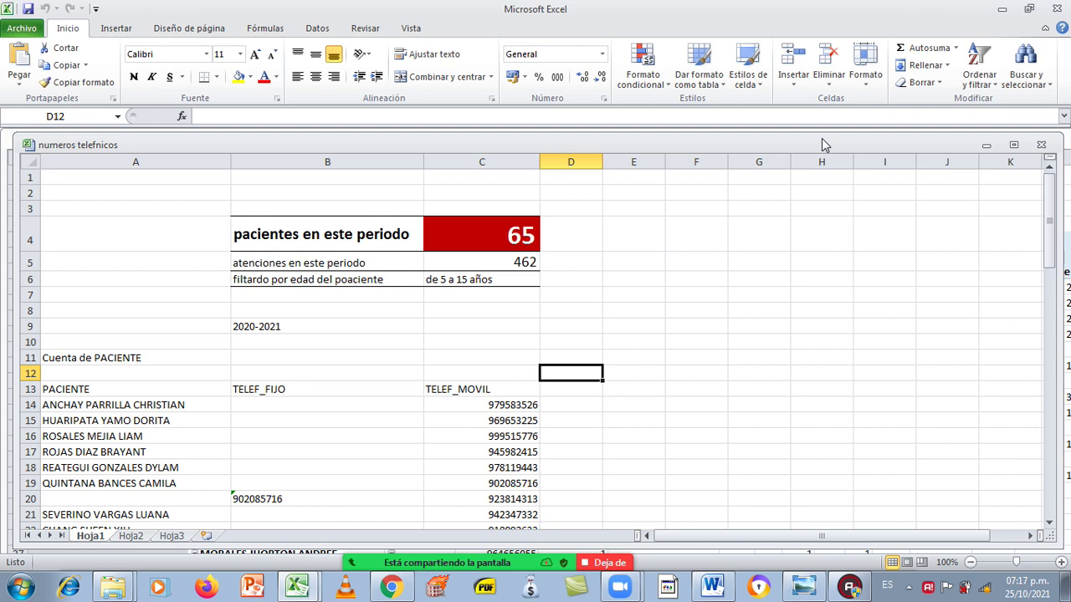
{"action": "left_click_drag", "start_coordinate": [1045, 203], "coordinate": [1052, 248]}
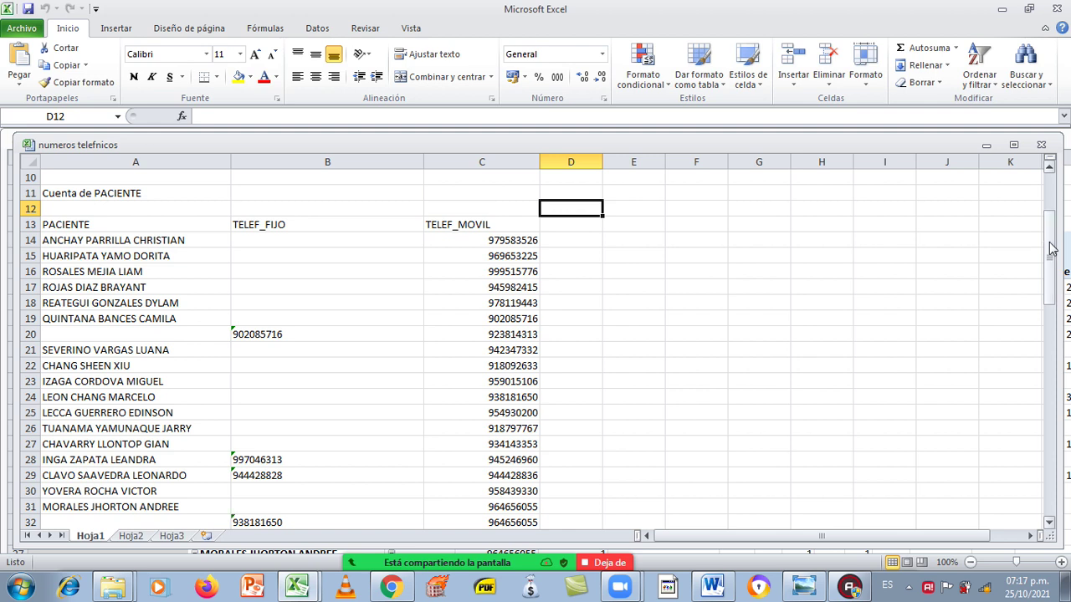
{"action": "mouse_move", "coordinate": [1052, 247]}
{"action": "left_mouse_down"}
{"action": "mouse_move", "coordinate": [1053, 296]}
{"action": "mouse_move", "coordinate": [1050, 249]}
{"action": "left_mouse_up"}
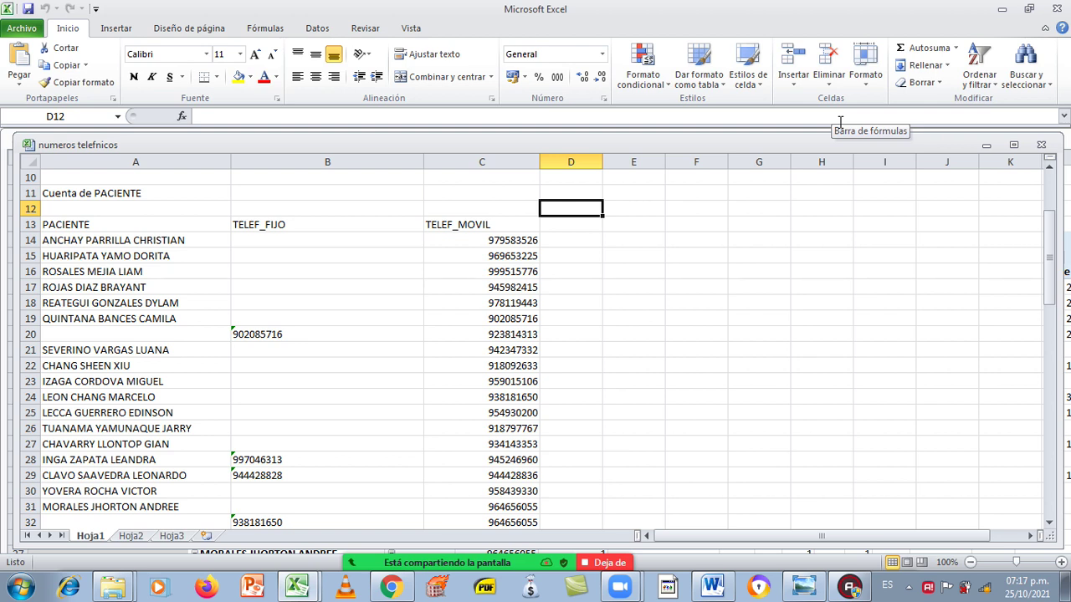
{"action": "left_click_drag", "start_coordinate": [1054, 239], "coordinate": [1054, 223]}
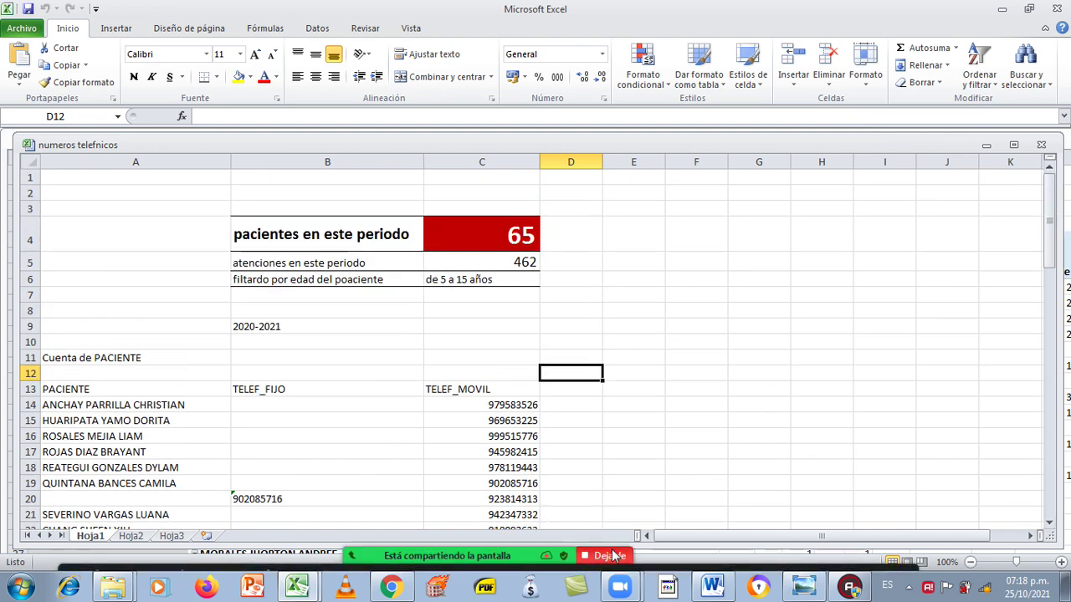
{"action": "left_click_drag", "start_coordinate": [1053, 214], "coordinate": [1055, 186]}
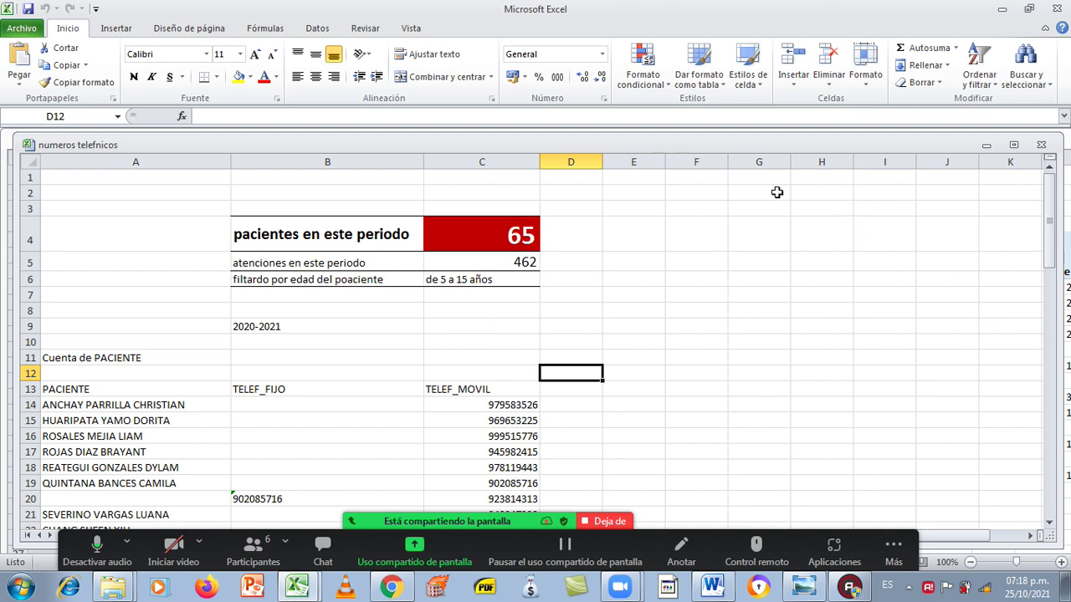
{"action": "left_click", "coordinate": [244, 114]}
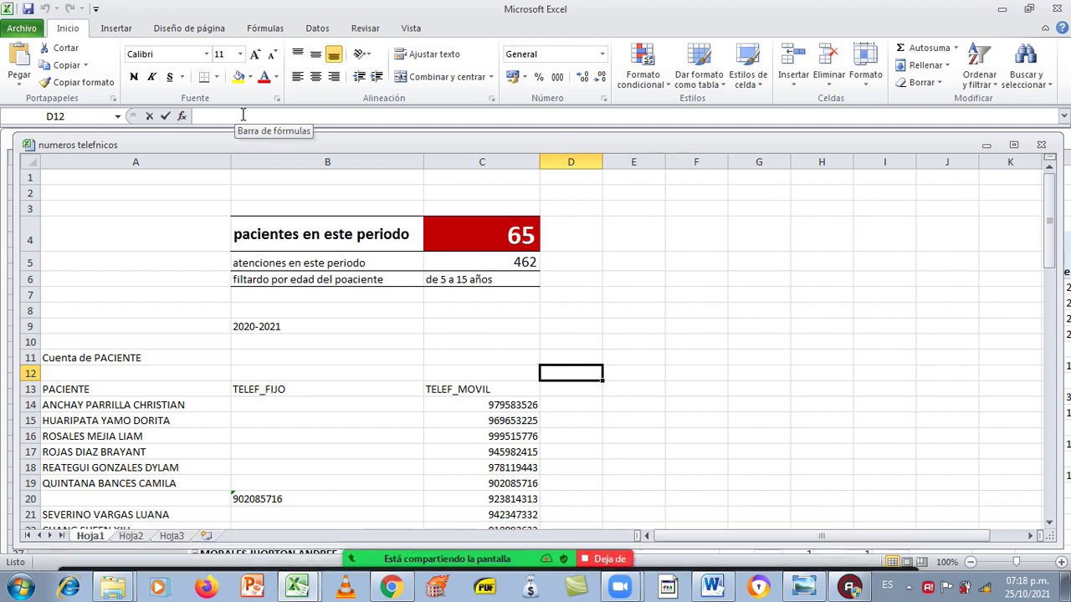
{"action": "left_click_drag", "start_coordinate": [1051, 203], "coordinate": [1050, 202]}
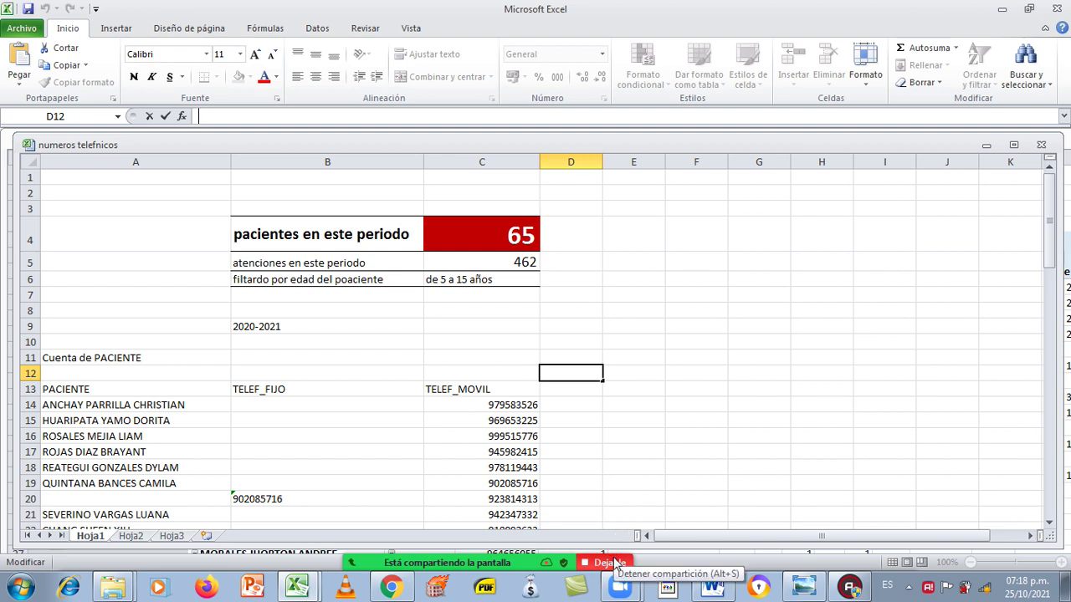
Step: Stop sharing the Excel window in the Zoom meeting and mute the microphone
{"action": "left_click", "coordinate": [615, 563]}
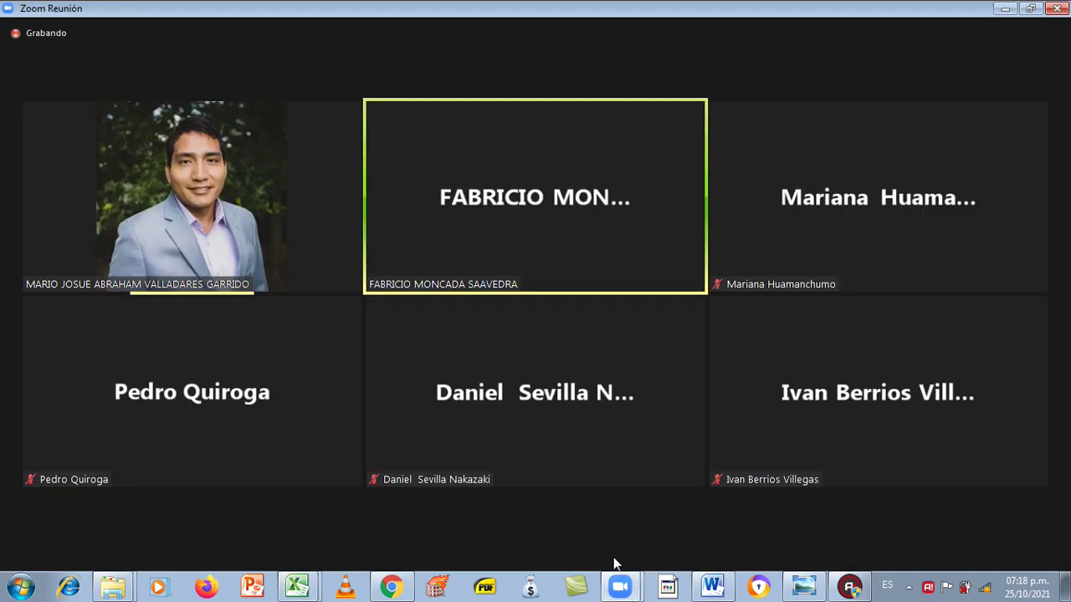
{"action": "left_click", "coordinate": [41, 546]}
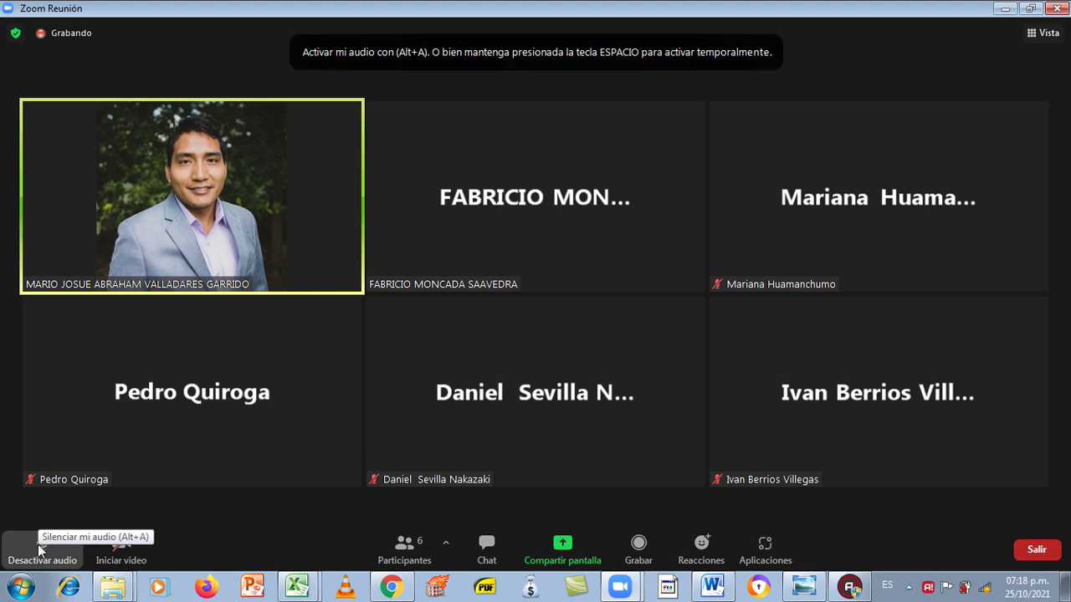